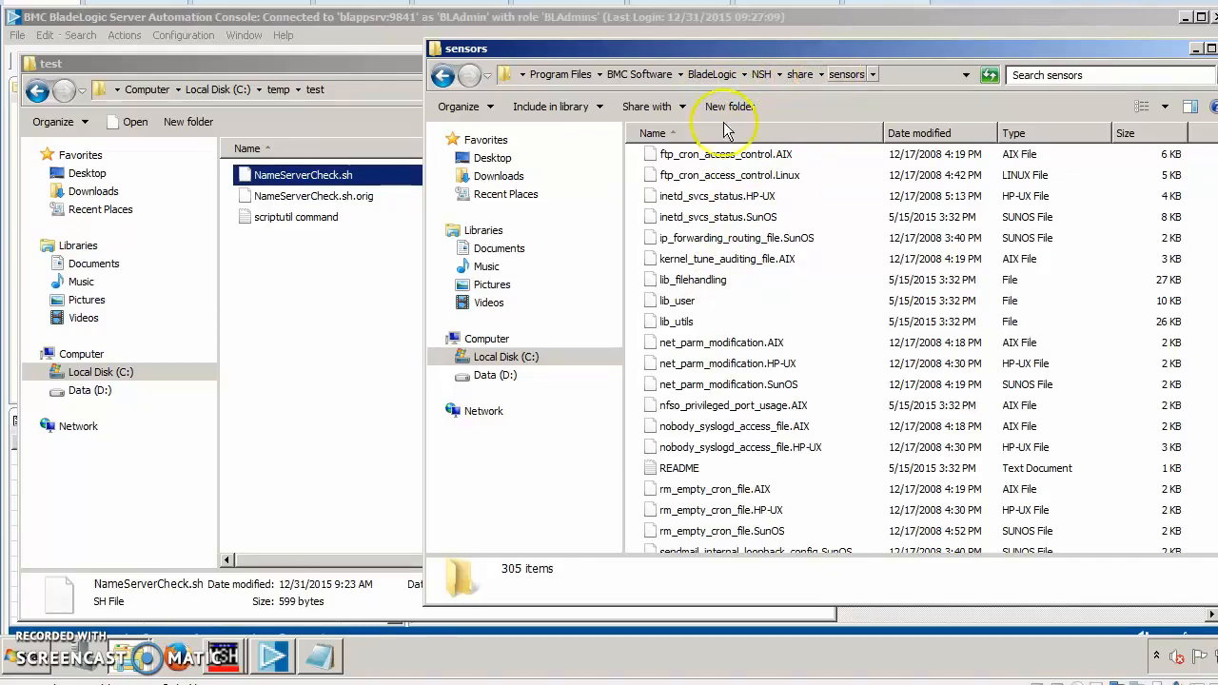
# Step: Copy NameServerCheck.sh from the test folder into the NSH sensors folder and locate the copy there
pyautogui.moveTo(310, 179); pyautogui.dragTo(811, 325)
pyautogui.click(841, 335)
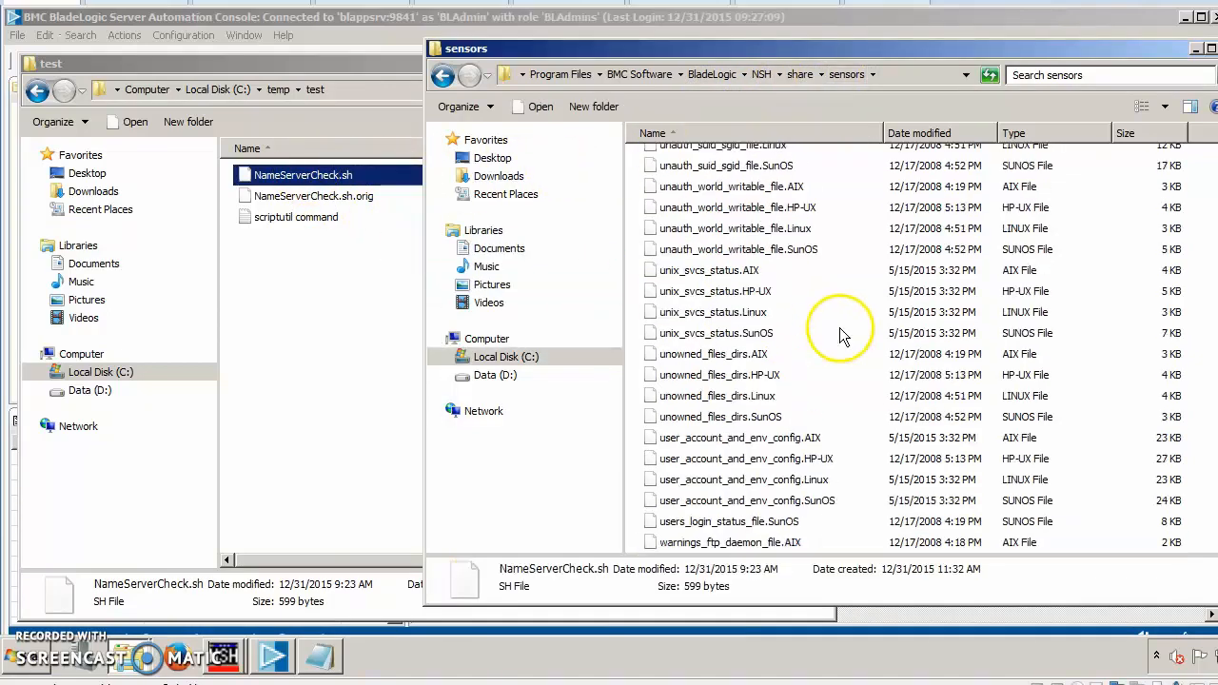
pyautogui.click(797, 396)
pyautogui.press('n')
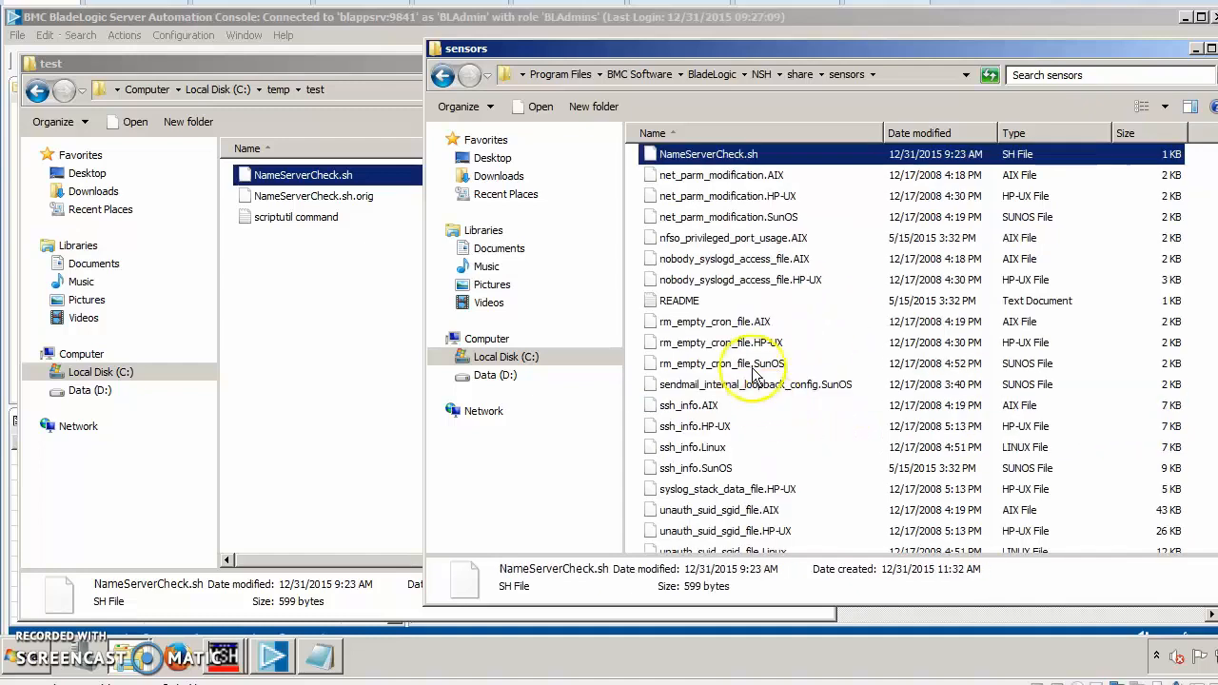
# Step: Rename the NameServerCheck.sh copy in the sensors folder as NameServerCheck.Linux
pyautogui.click(756, 154)
pyautogui.click(767, 154)
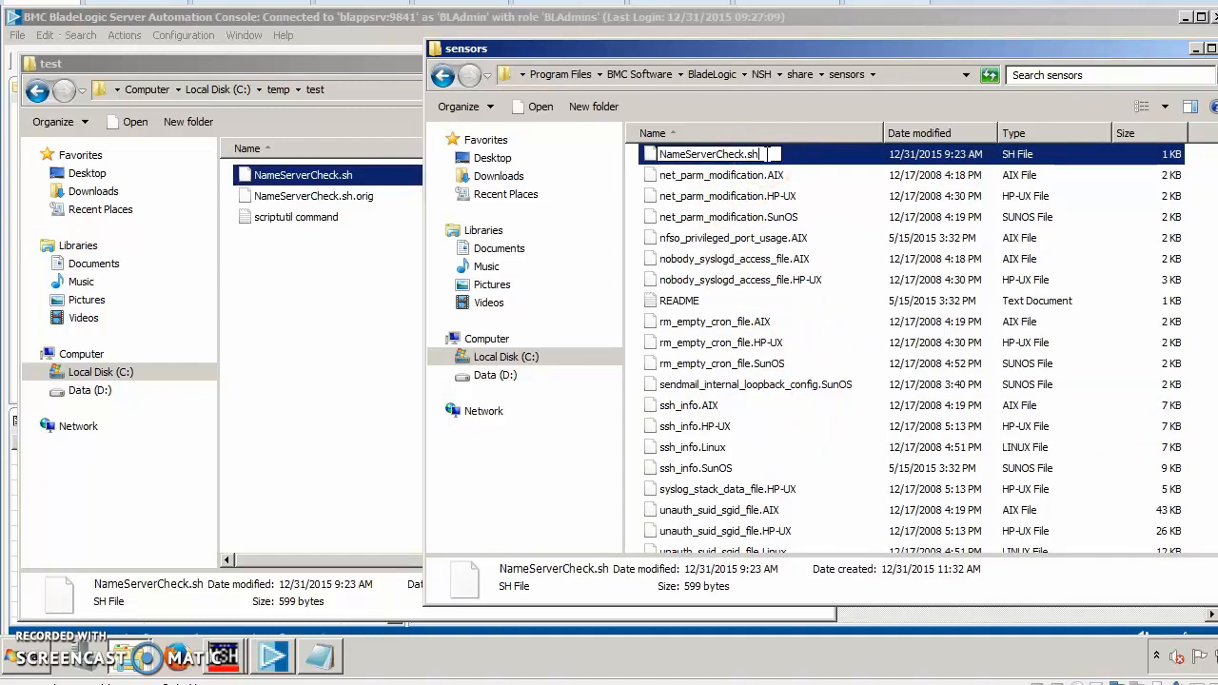
pyautogui.press('BackSpace')
pyautogui.press('BackSpace')
pyautogui.write('Linux')
pyautogui.click(801, 191)
pyautogui.click(731, 337)
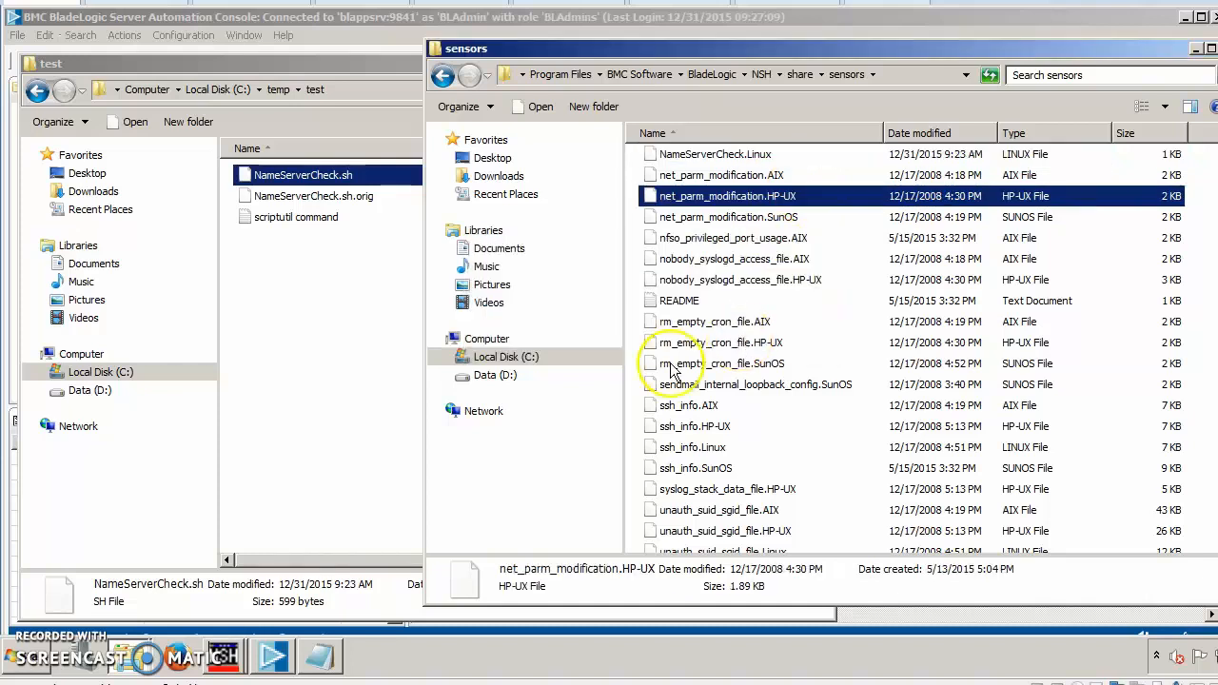
pyautogui.click(728, 160)
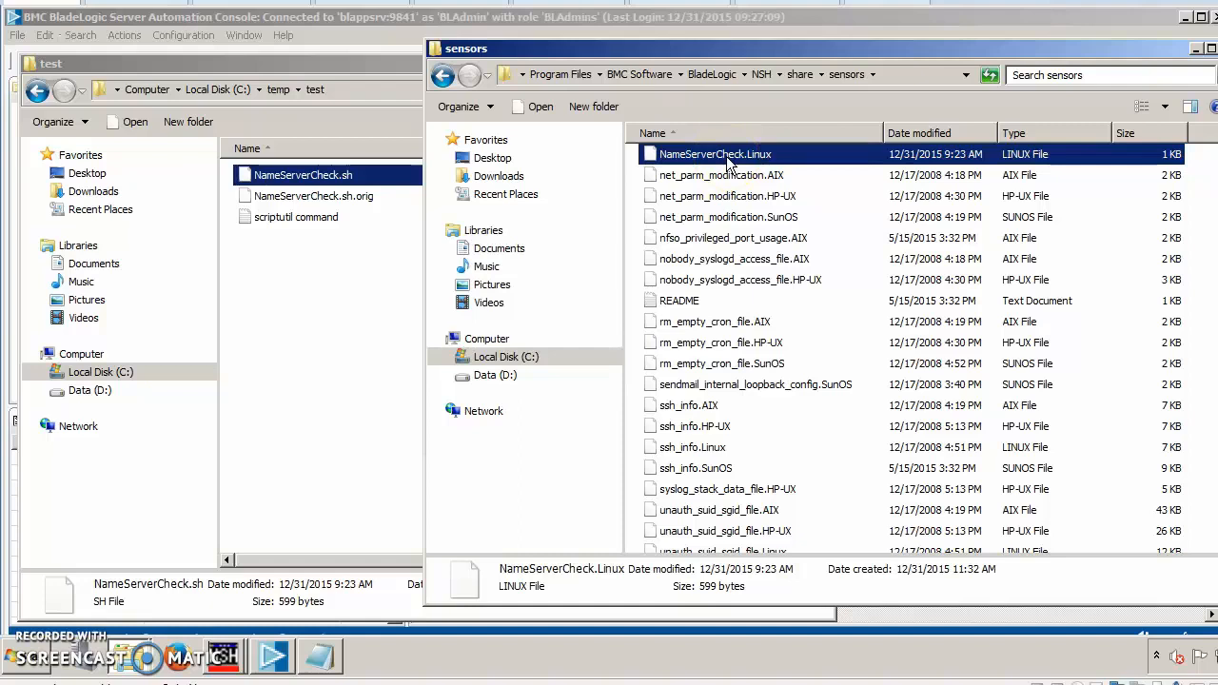
# Step: Switch to Network Shell and run "scriptutil -h bl-rhwww -s NameServerCheck"
pyautogui.moveTo(226, 657)
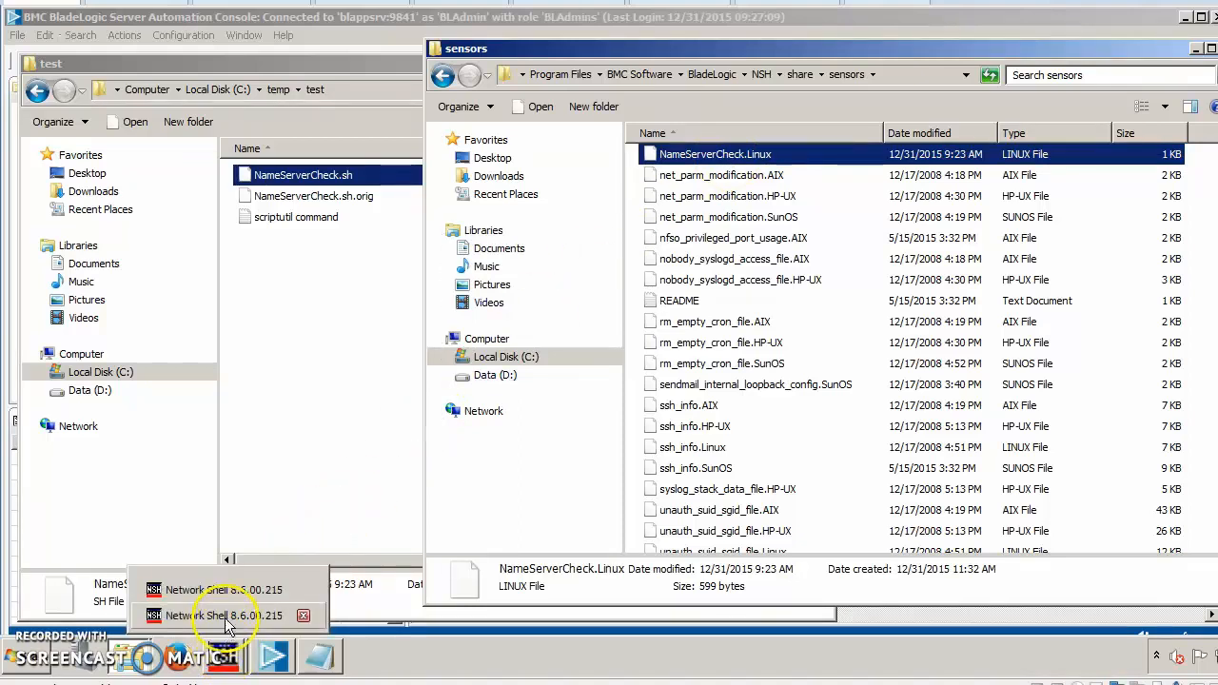
pyautogui.click(226, 620)
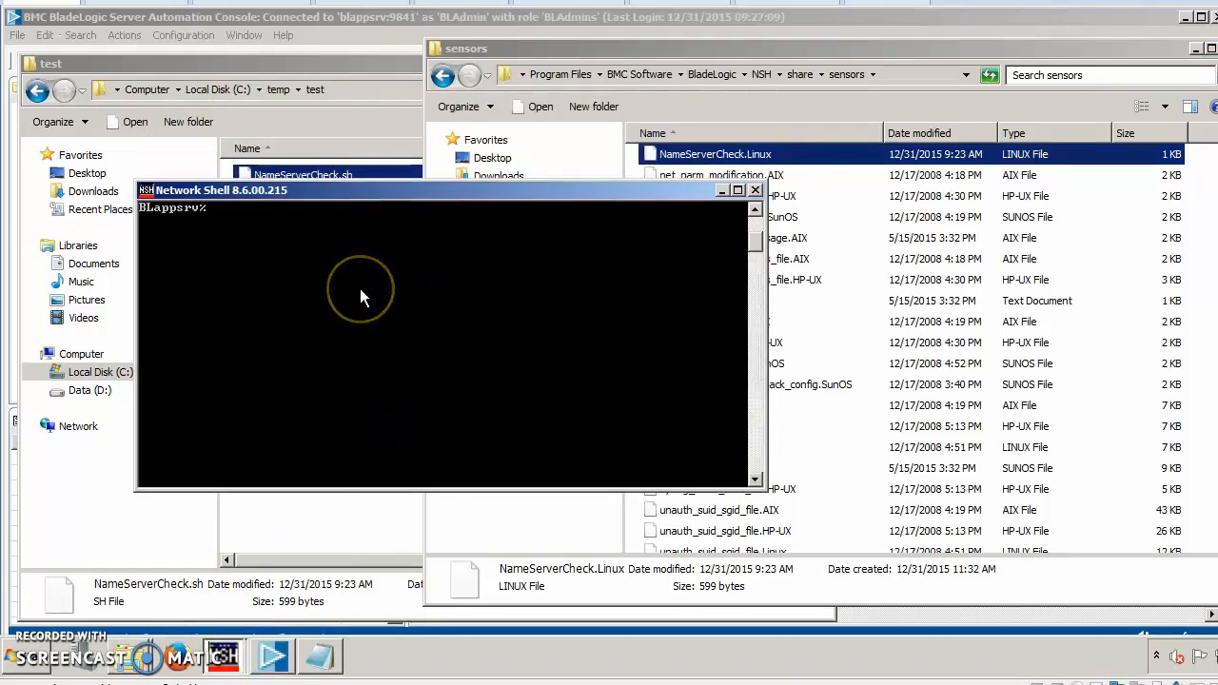
pyautogui.write('scriptu')
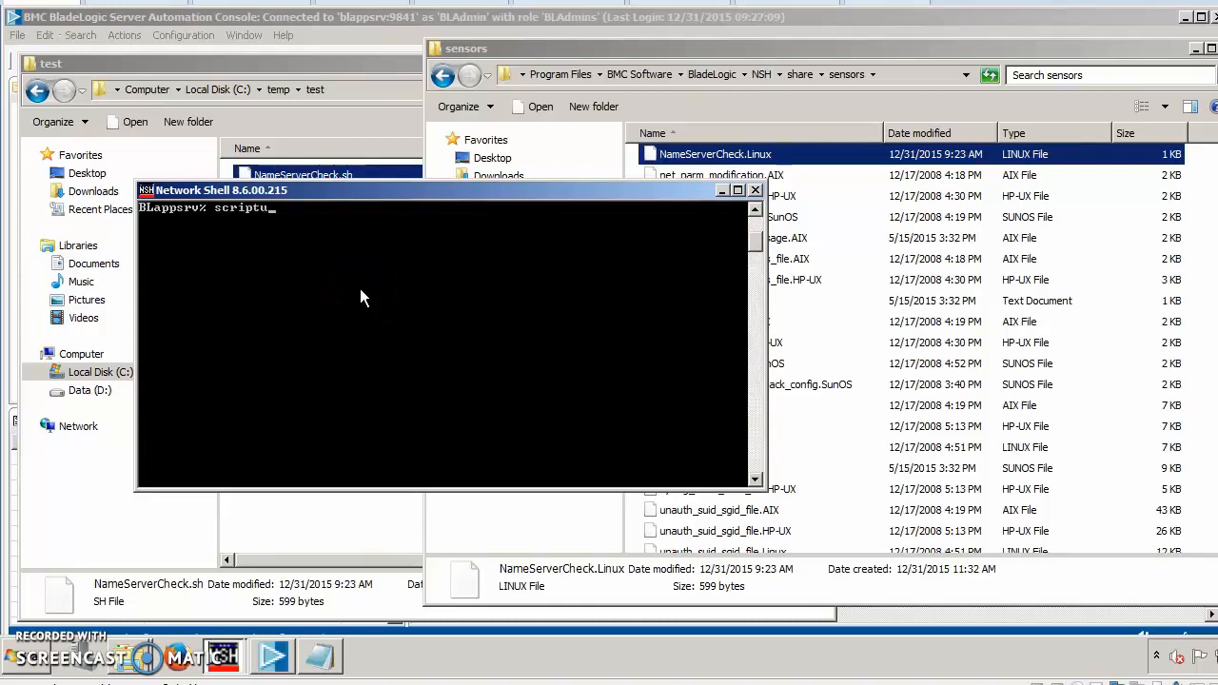
pyautogui.write('til -h bl-rhwww')
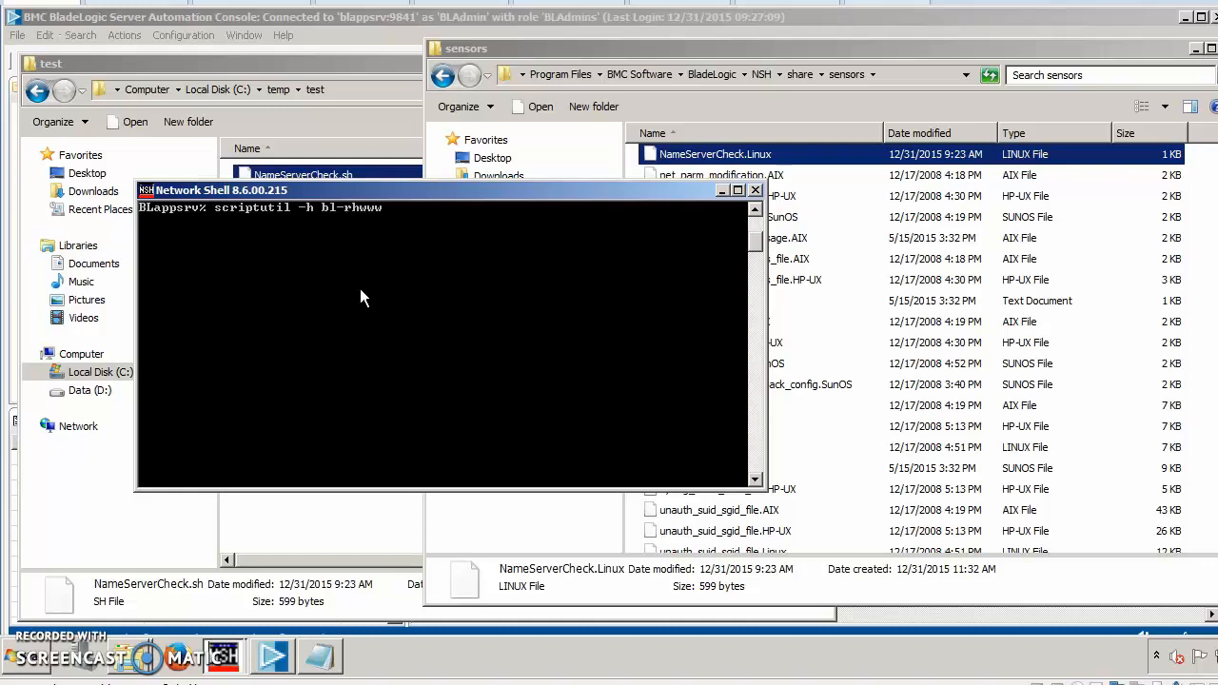
pyautogui.write(' -s NameServerCheck')
pyautogui.press('Return')
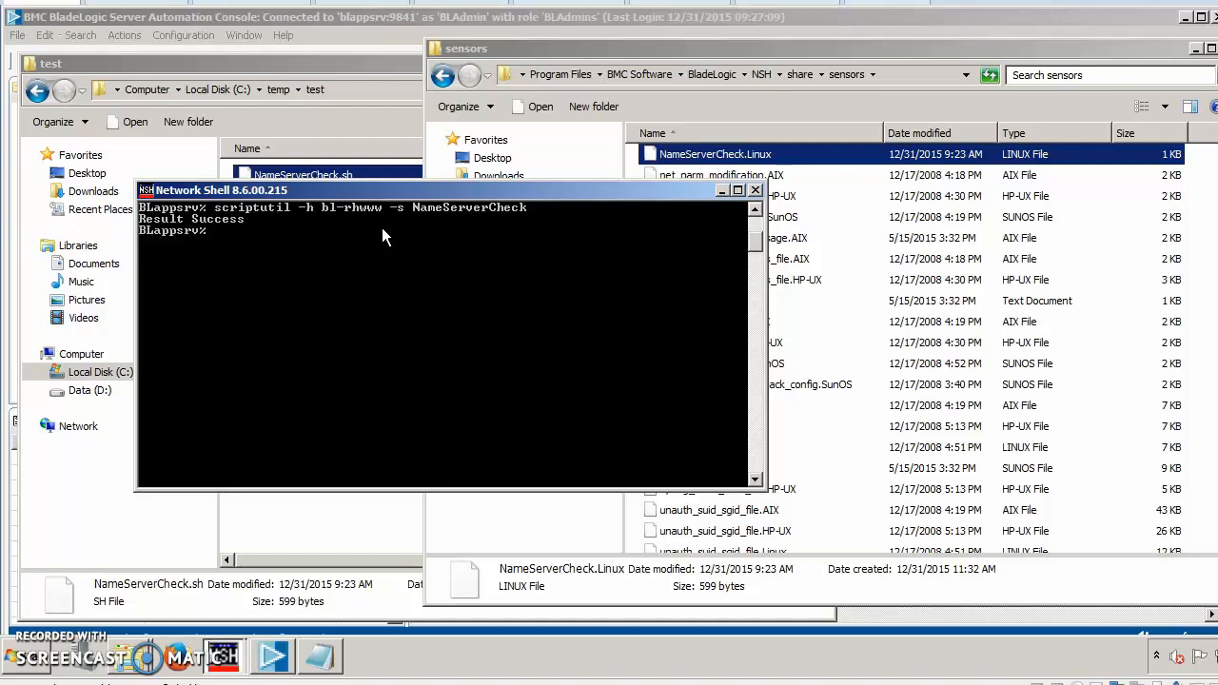
# Step: In the BladeLogic console, open the Custom Linux Policy component template and show its local configuration objects
pyautogui.click(338, 26)
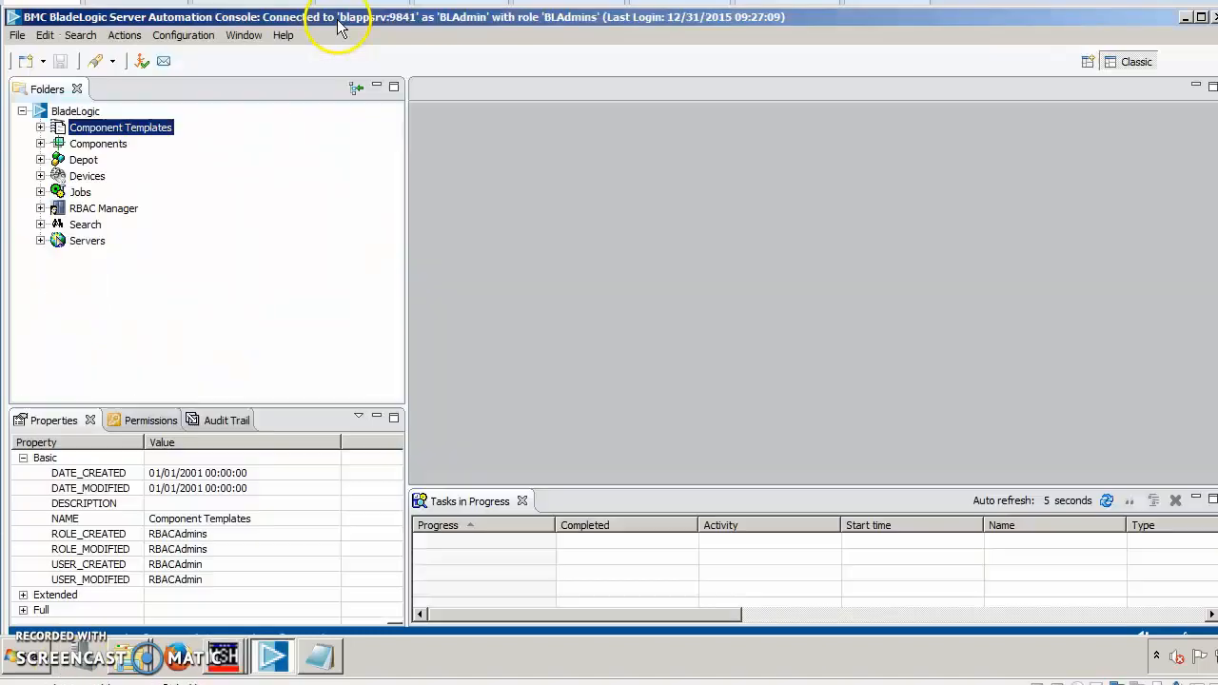
pyautogui.click(40, 127)
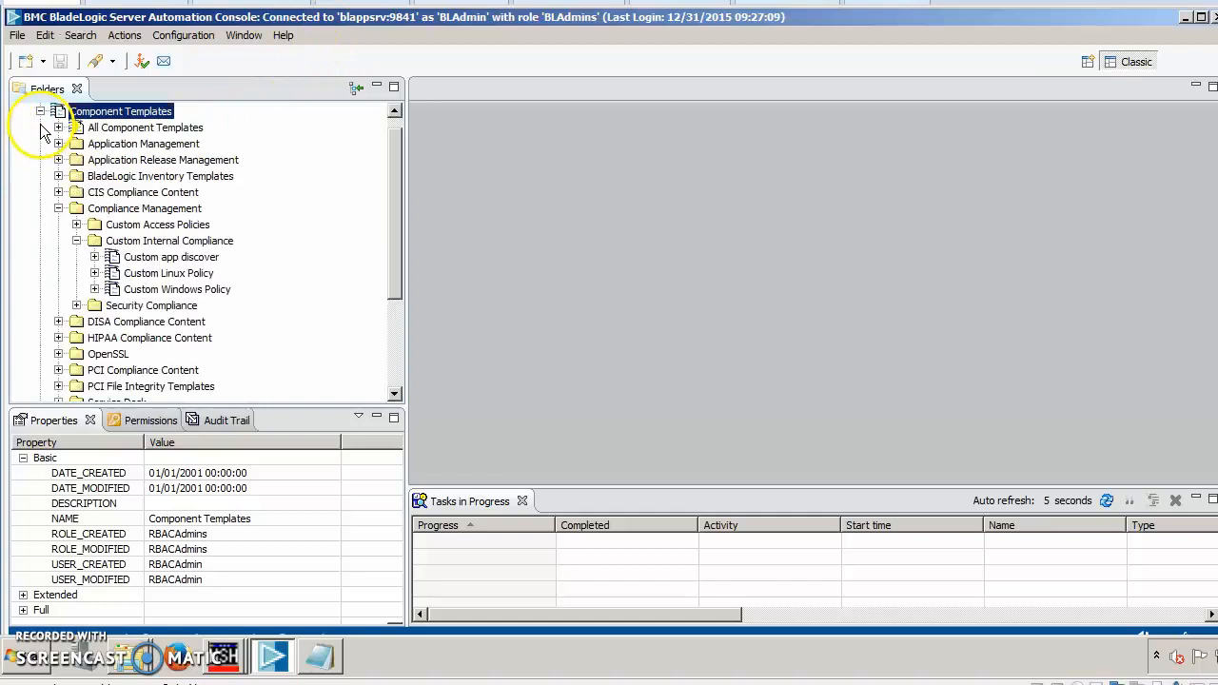
pyautogui.click(152, 273)
pyautogui.rightClick(153, 274)
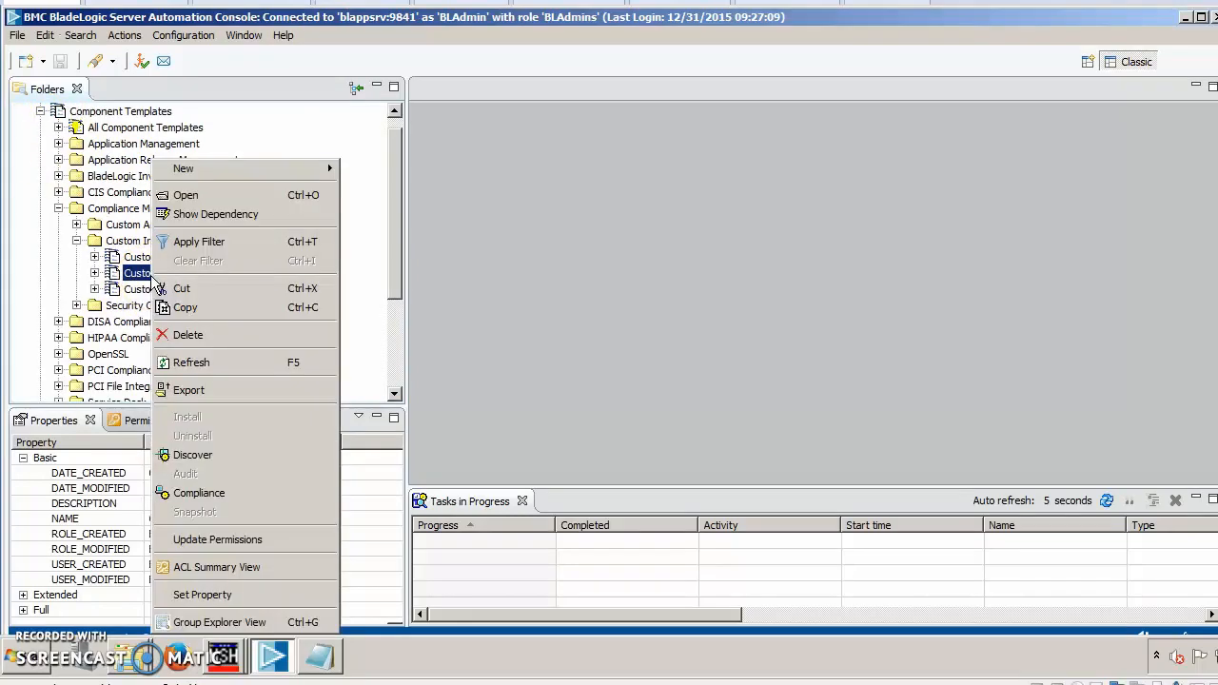
pyautogui.click(193, 195)
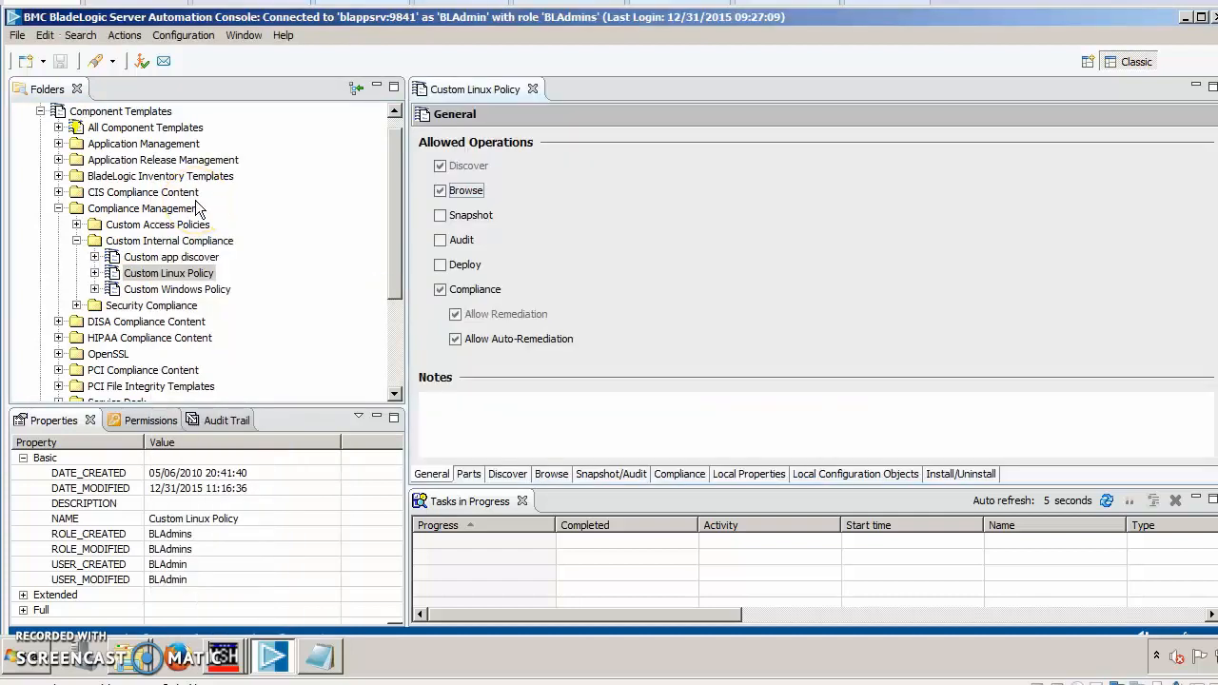
pyautogui.click(844, 475)
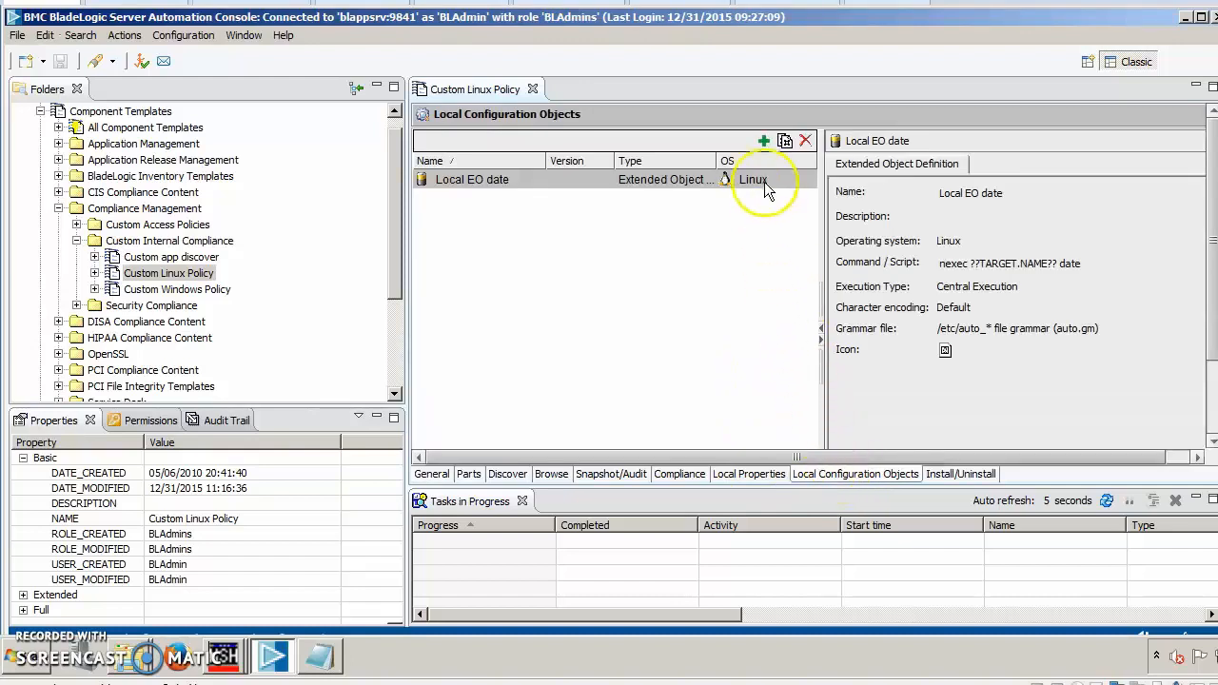
# Step: Start a new extended object named NScheck with description "desc" and Linux as its operating system
pyautogui.click(763, 142)
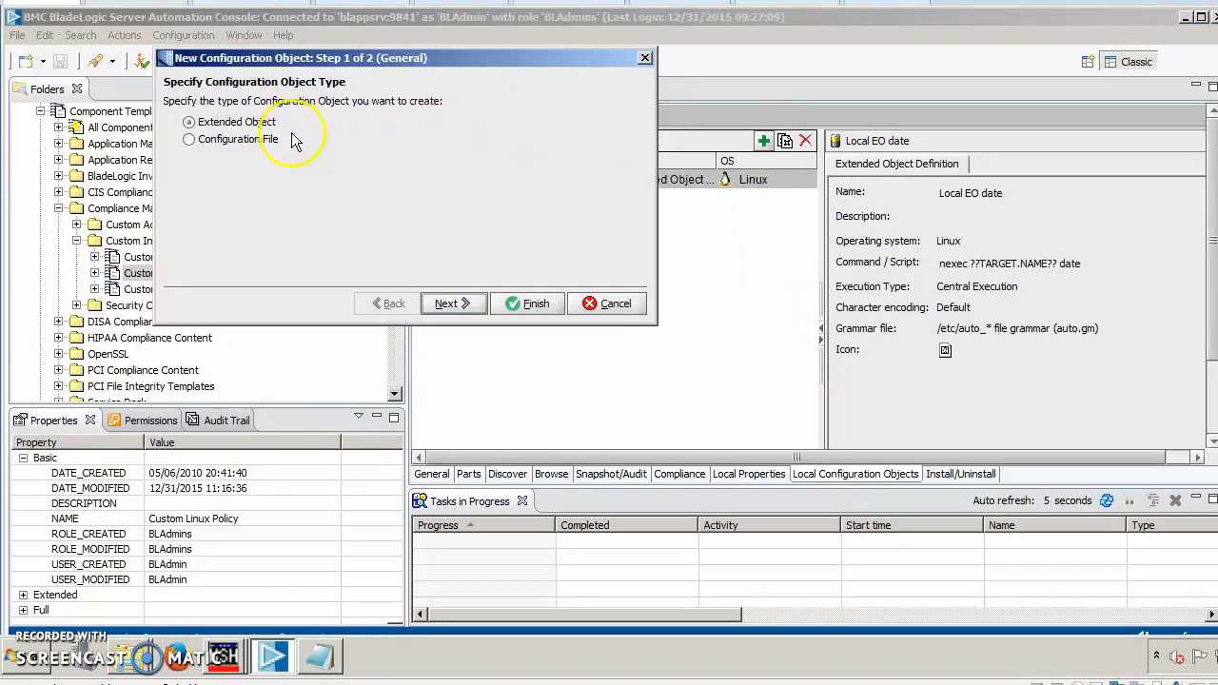
pyautogui.click(454, 302)
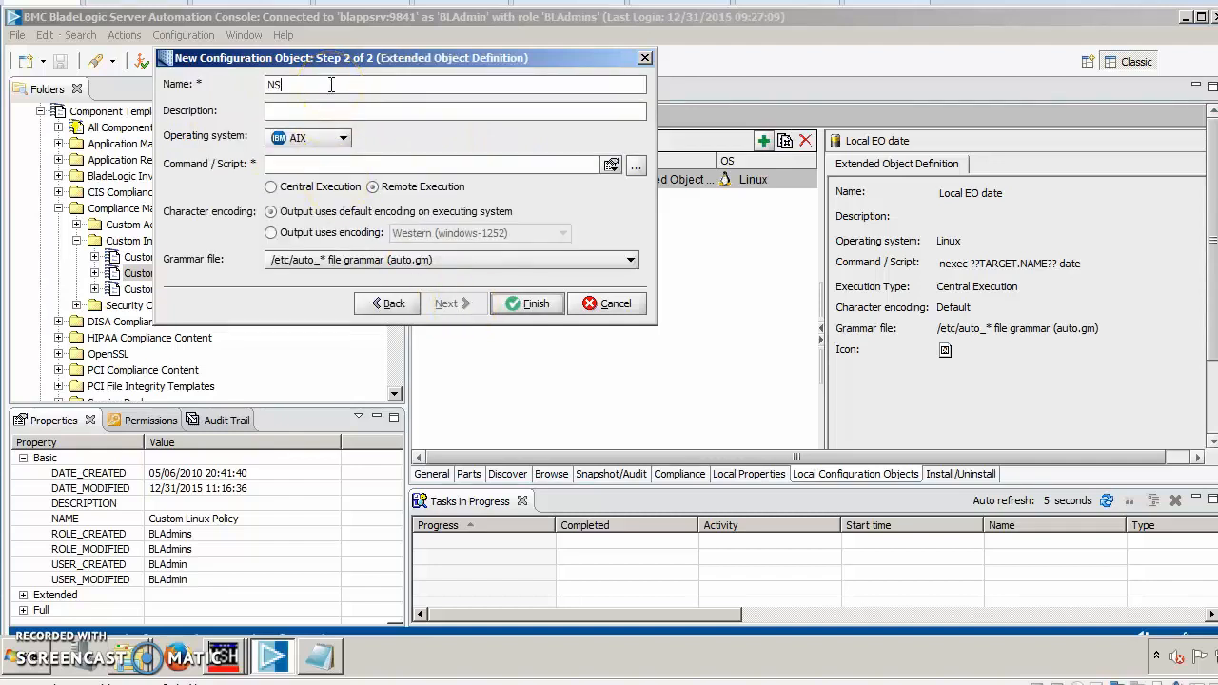
pyautogui.write('NScheck')
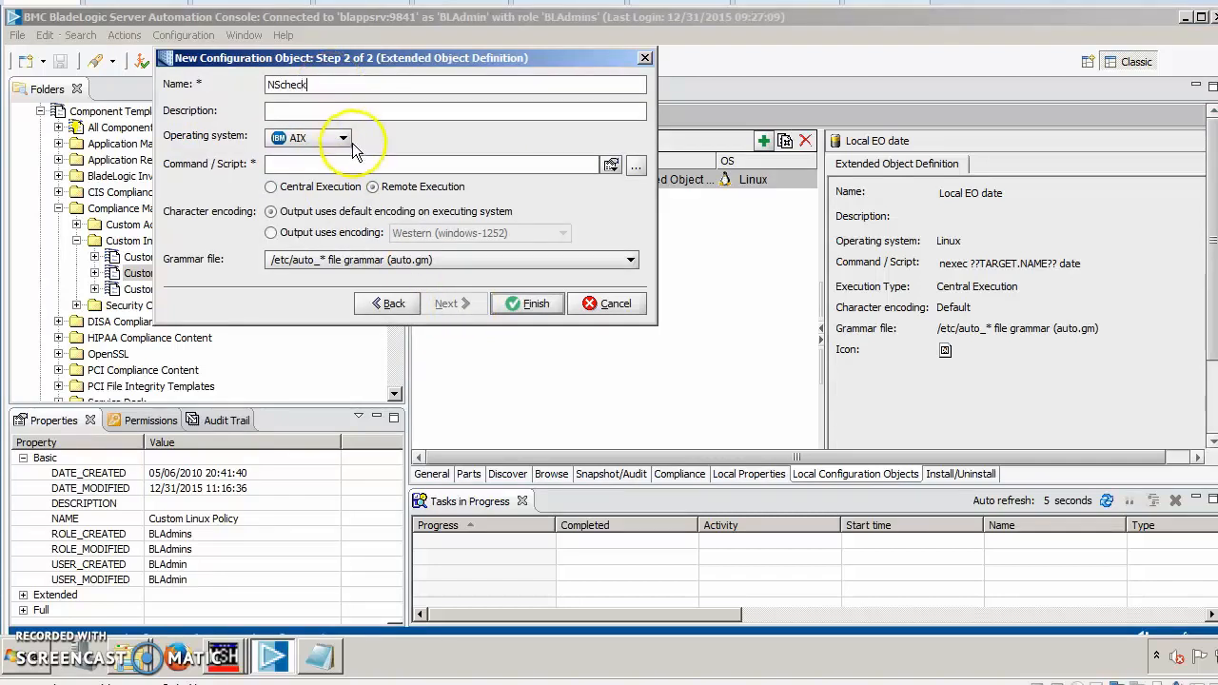
pyautogui.click(335, 113)
pyautogui.write('dec')
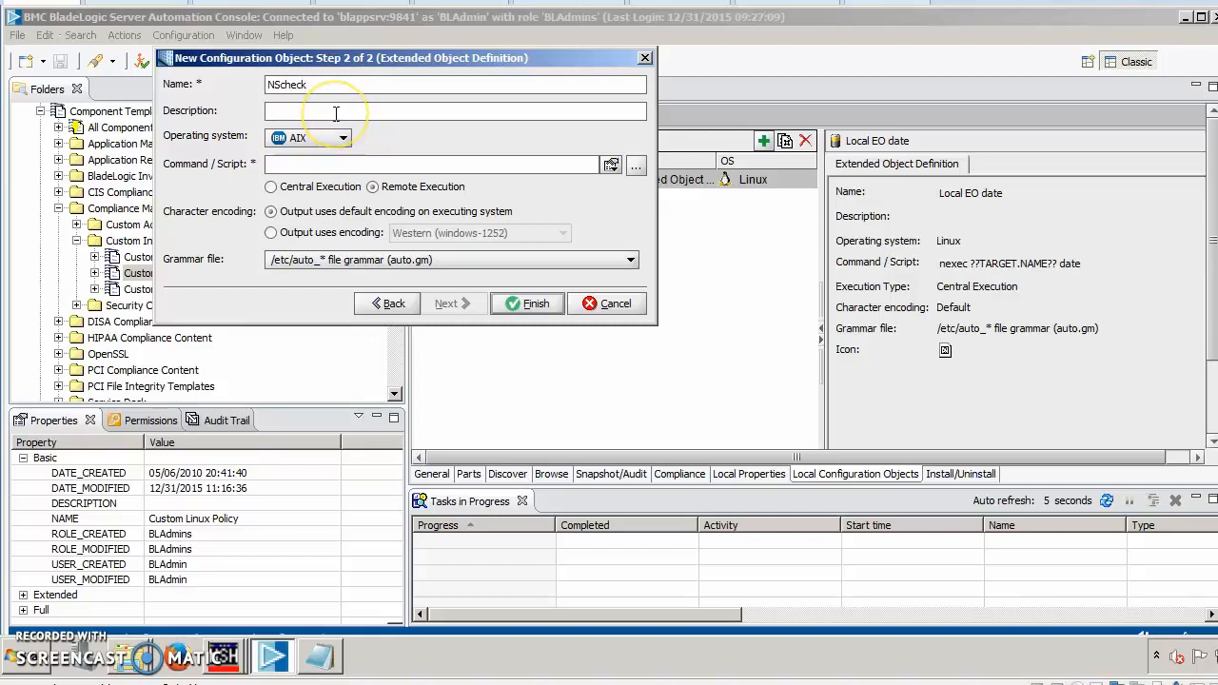
pyautogui.write('c')
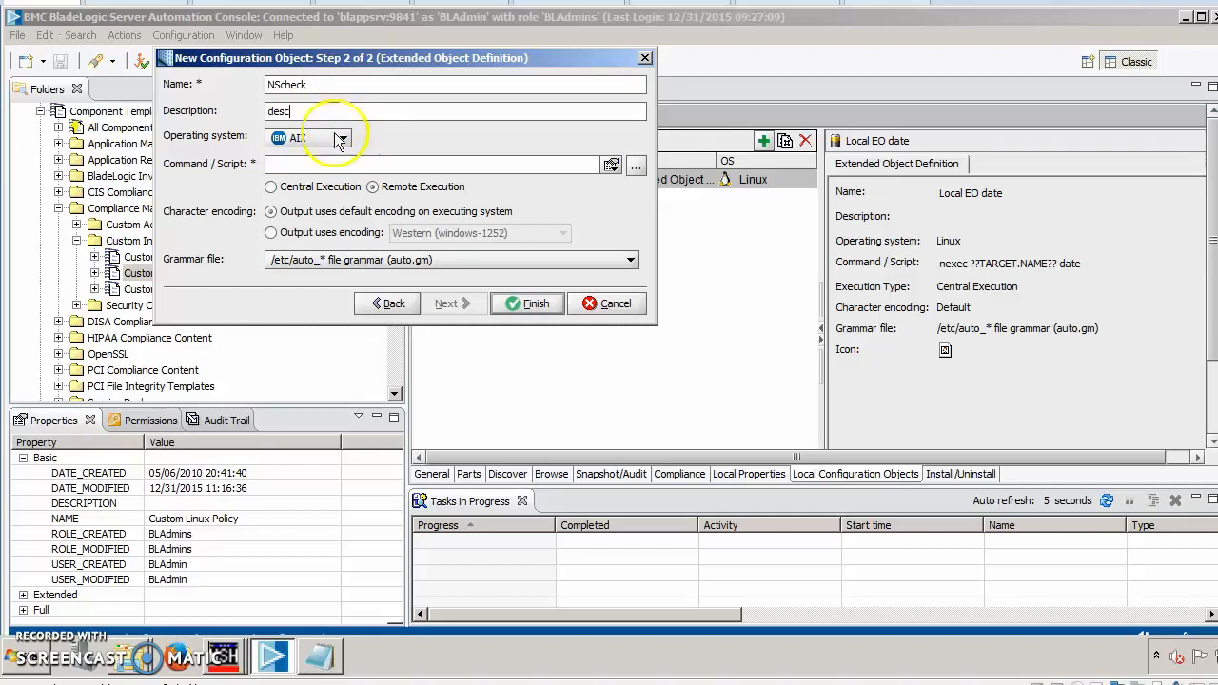
pyautogui.click(340, 138)
pyautogui.click(306, 197)
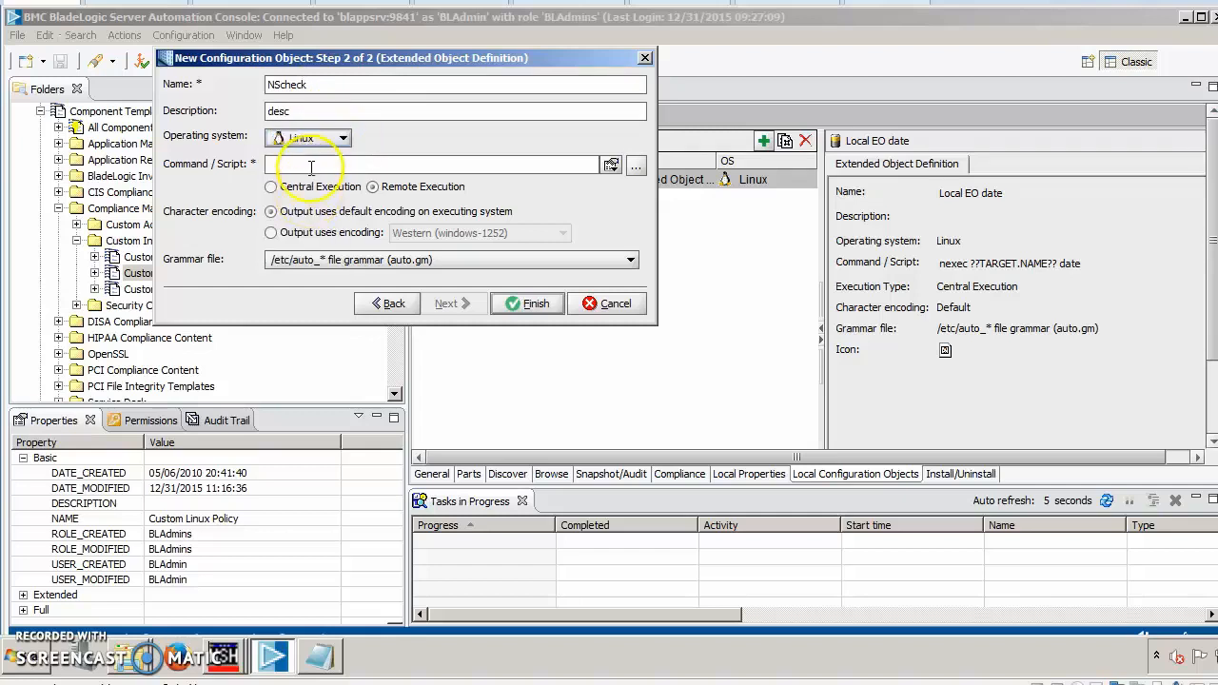
# Step: Set the extended object's command to "scriptutil -h ??TARGET.NAME?? -s NameServerCheck" with Central Execution
pyautogui.click(351, 162)
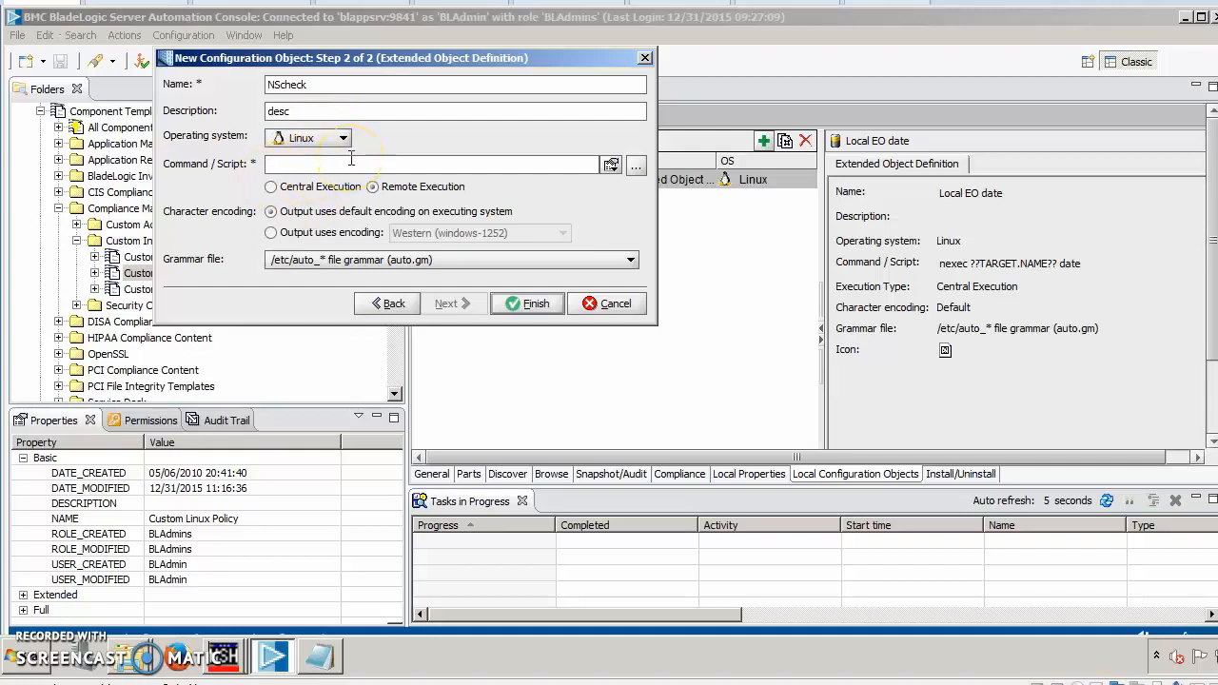
pyautogui.write('scriptutil -h ??TARGET.NAME??')
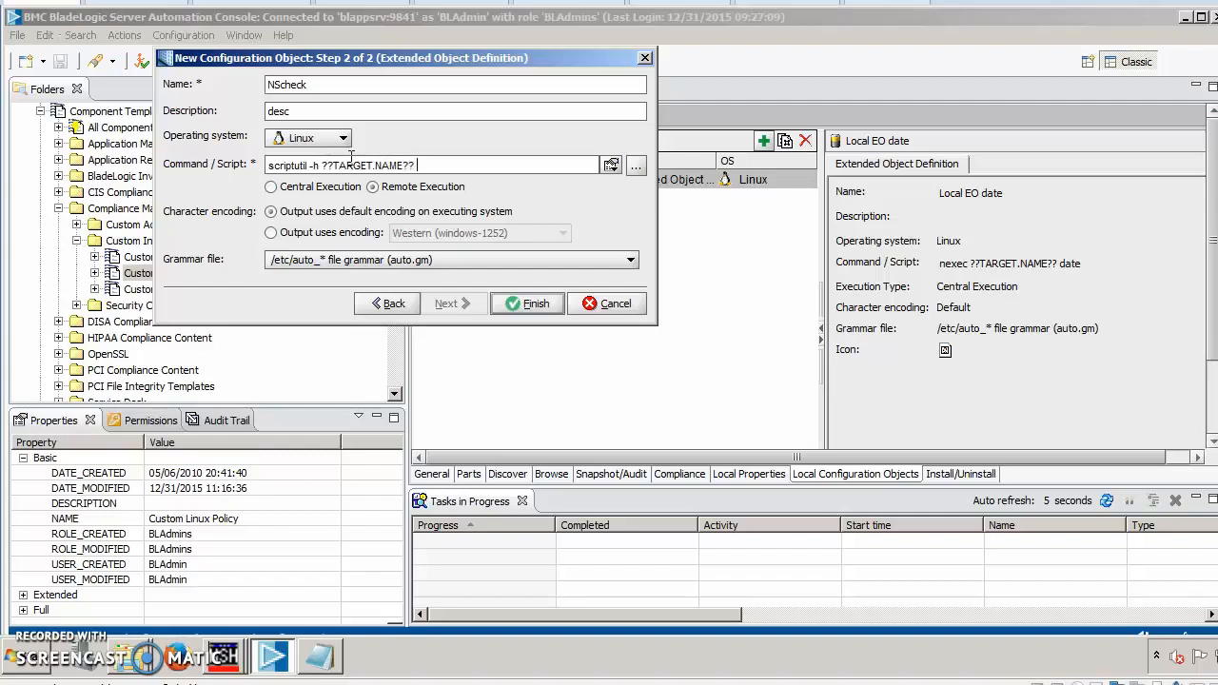
pyautogui.write(' -s NameServerCheck')
pyautogui.click(272, 186)
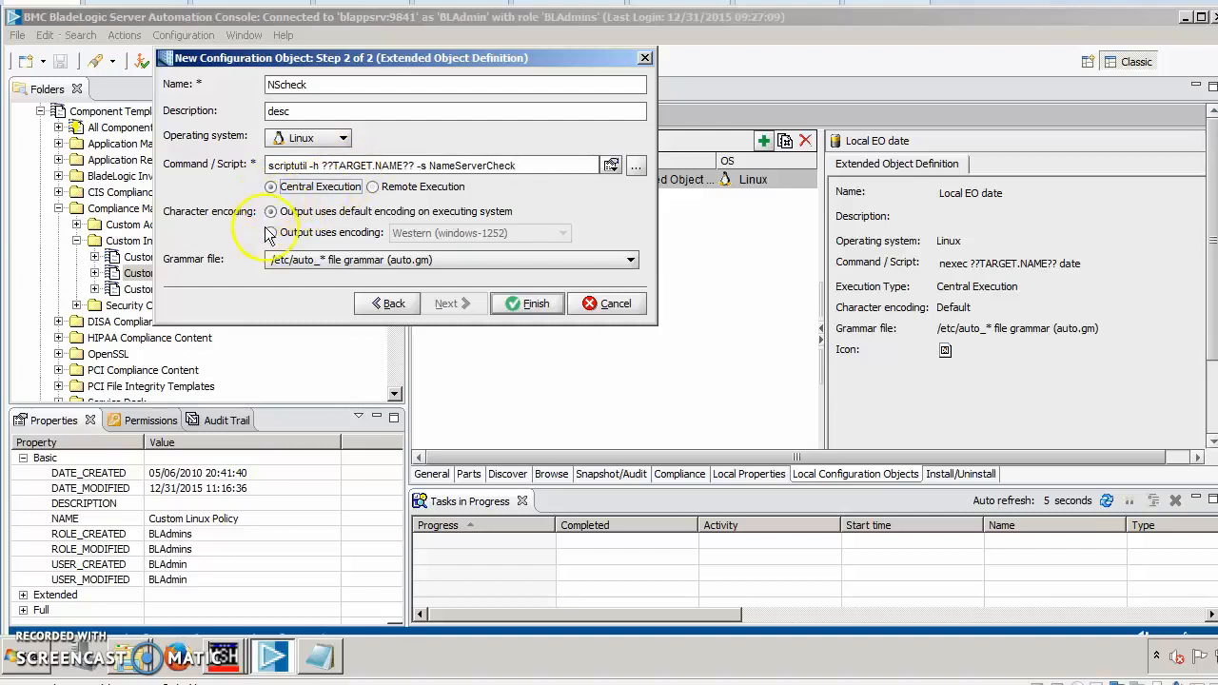
# Step: Assign the name space value grammar (nsvp_space.gm) to the extended object and finish creating it
pyautogui.click(630, 259)
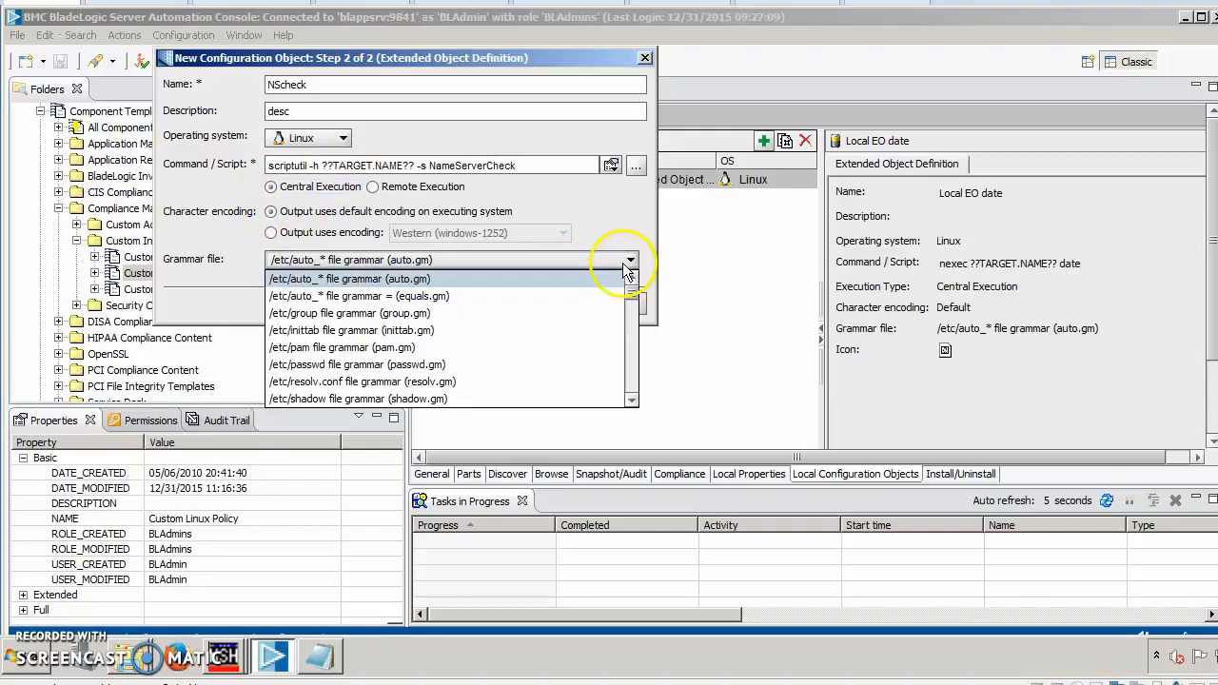
pyautogui.moveTo(632, 287); pyautogui.dragTo(635, 363)
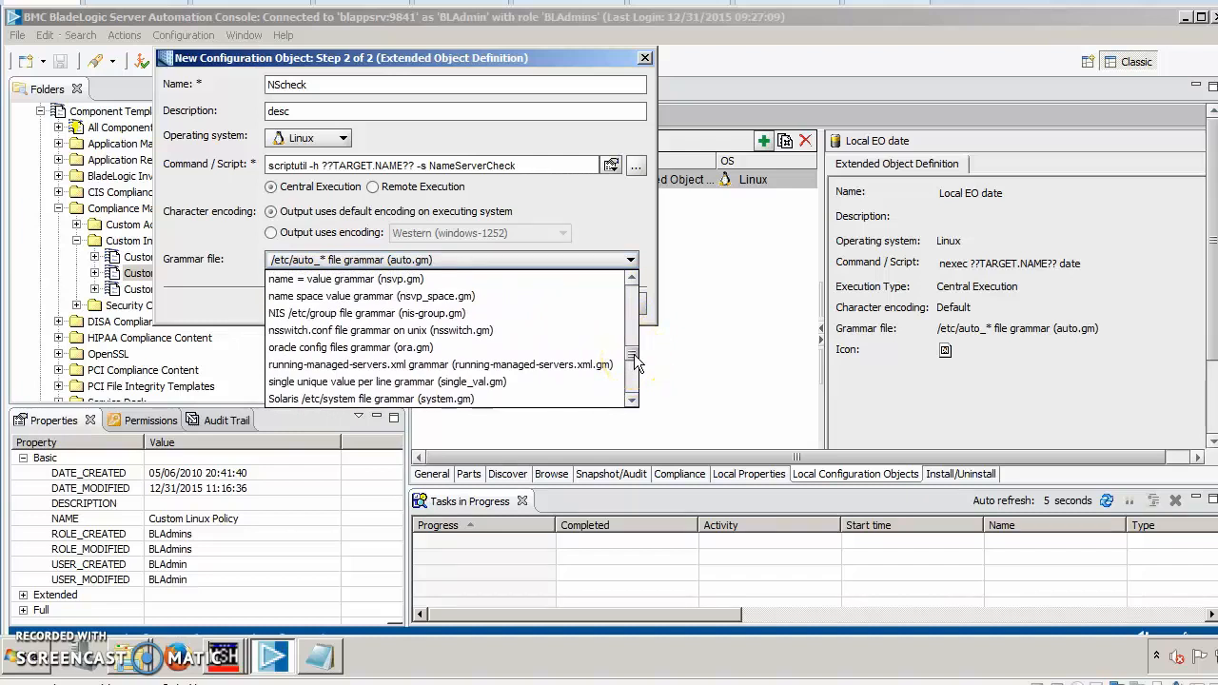
pyautogui.click(359, 297)
pyautogui.click(533, 306)
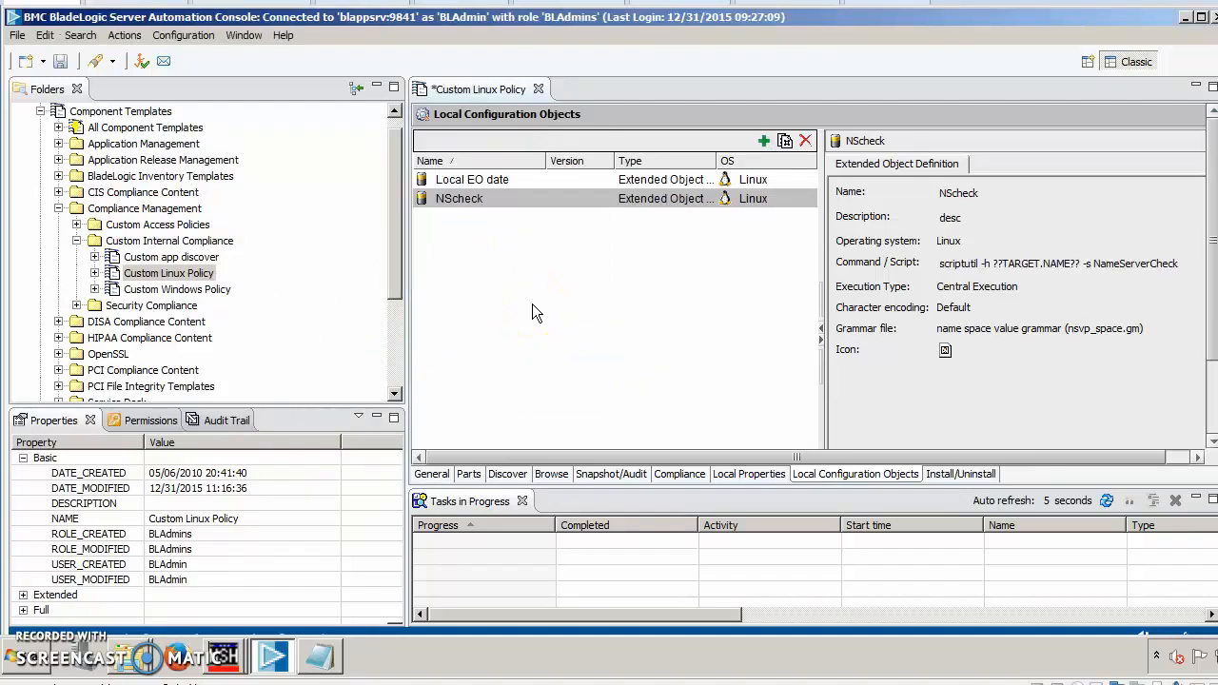
# Step: Include the Browse and Compliance operations for the NScheck part of the Custom Linux Policy template
pyautogui.click(468, 473)
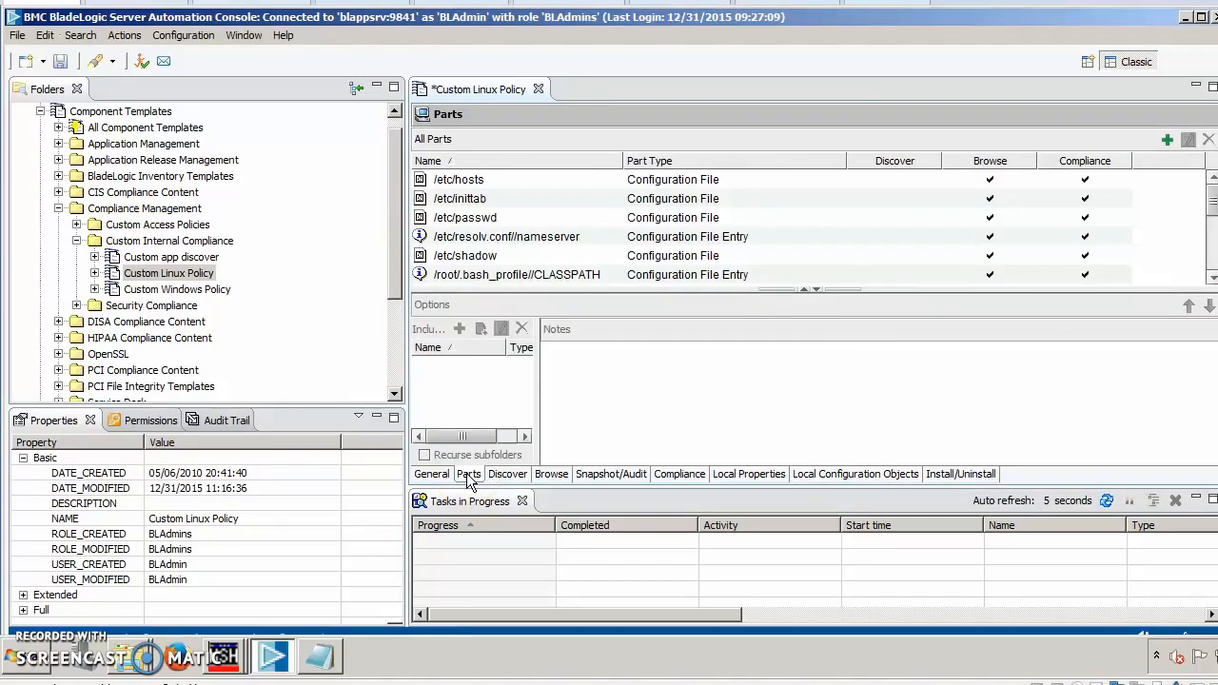
pyautogui.moveTo(1212, 200); pyautogui.dragTo(1212, 267)
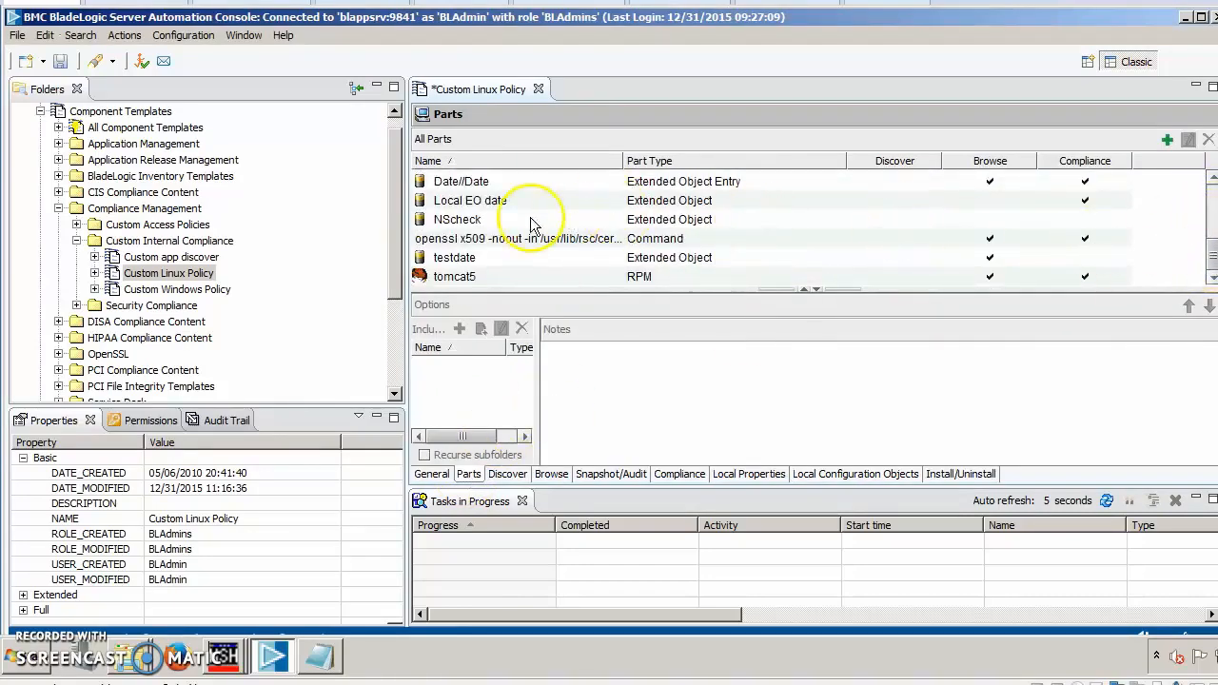
pyautogui.doubleClick(454, 224)
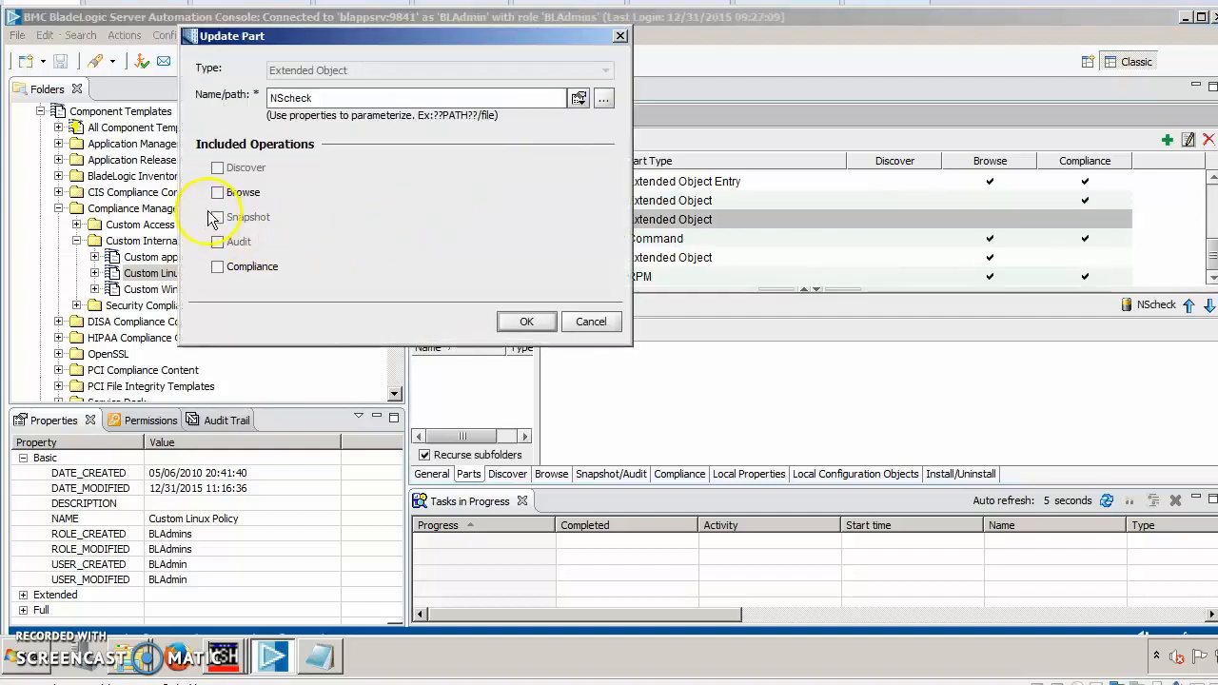
pyautogui.click(219, 194)
pyautogui.click(218, 267)
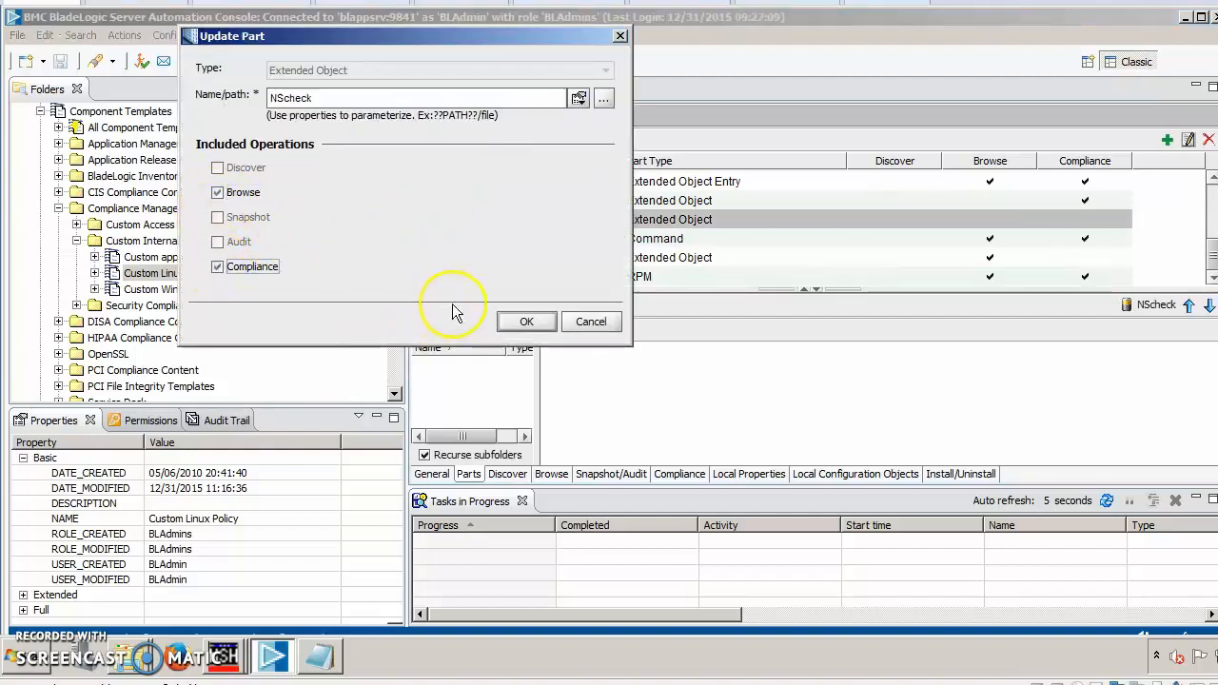
pyautogui.click(526, 323)
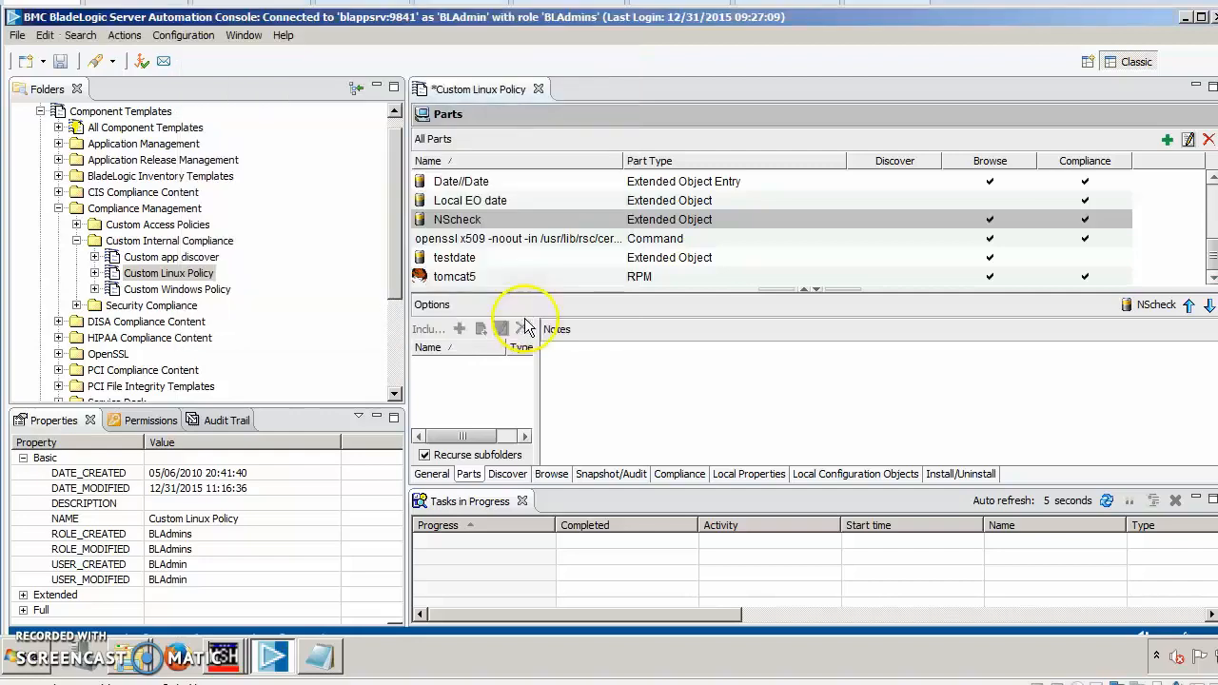
# Step: Add a new part of type Extended Object Entry with the name NScheck//Result to the Custom Linux Policy template
pyautogui.click(1166, 140)
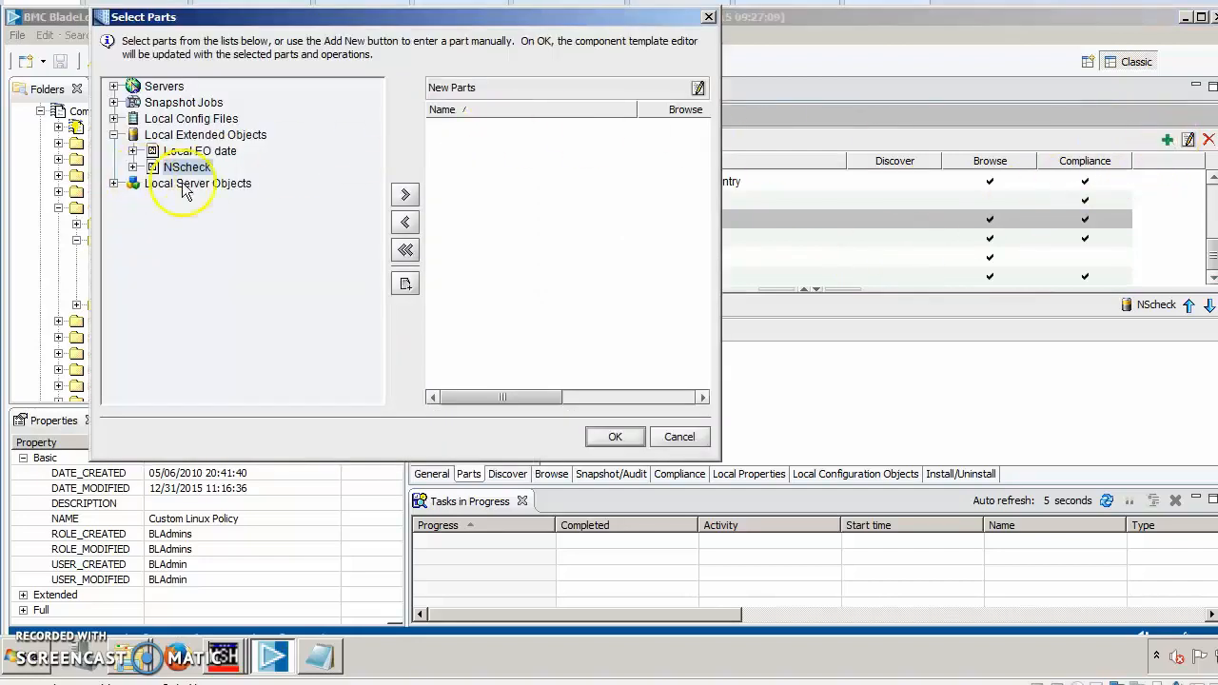
pyautogui.click(405, 282)
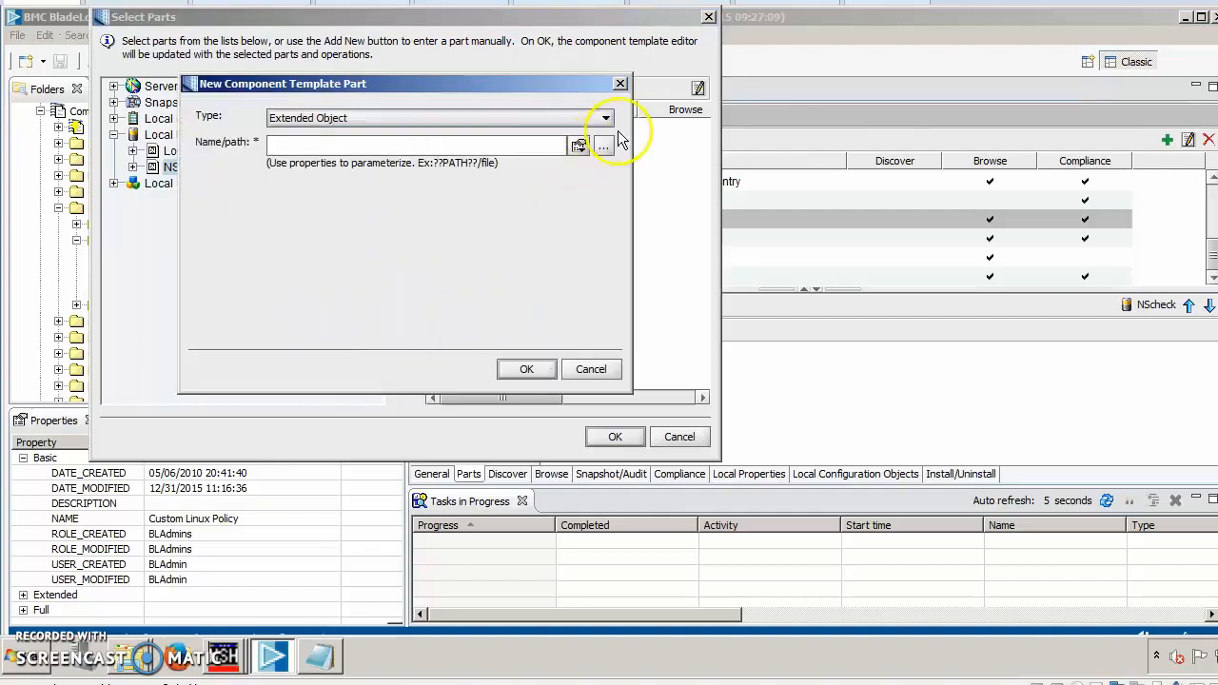
pyautogui.click(605, 118)
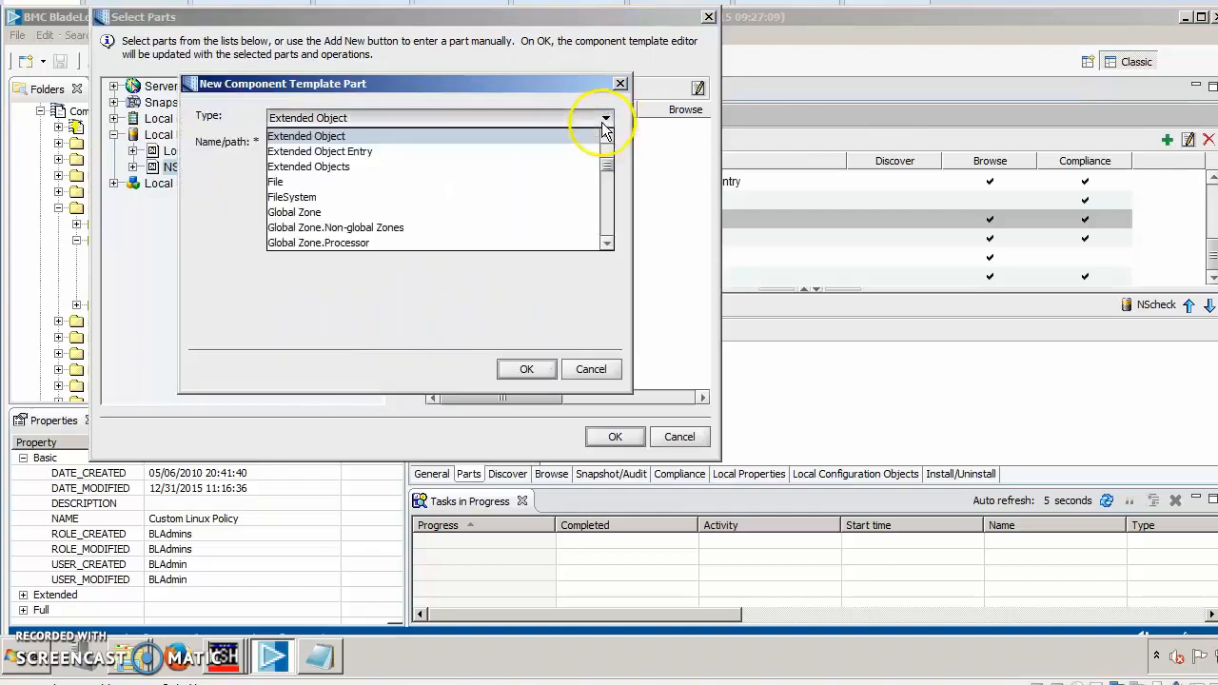
pyautogui.click(354, 151)
pyautogui.click(309, 151)
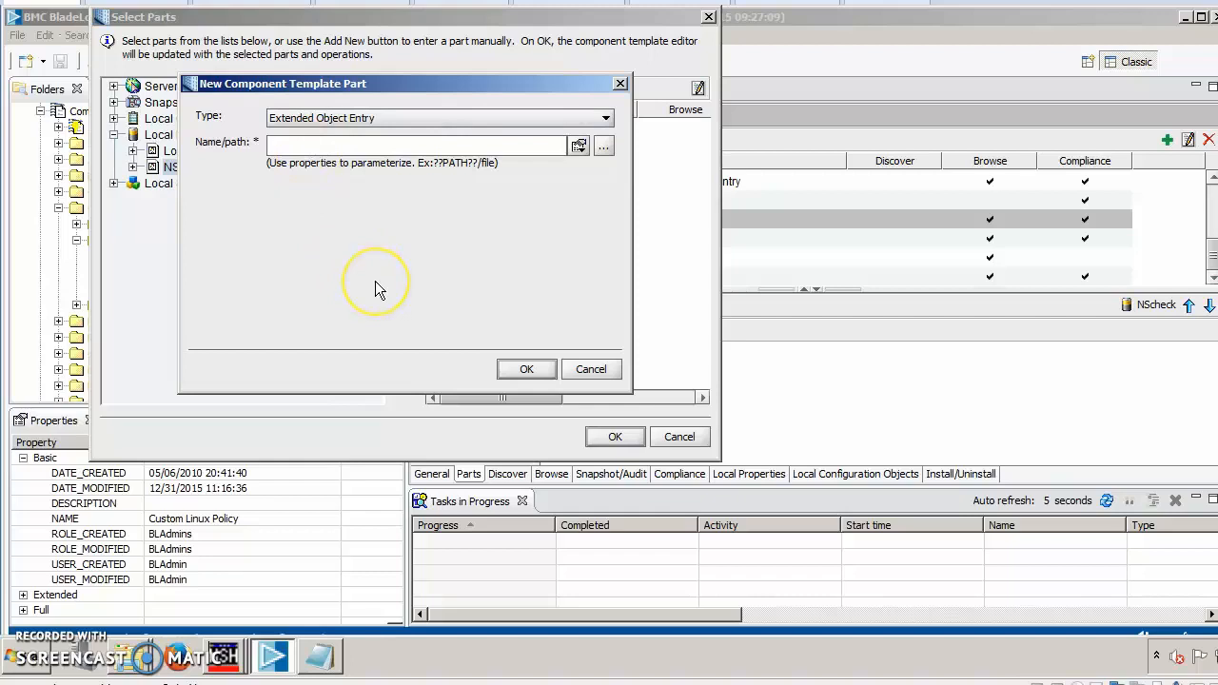
pyautogui.write('NSc')
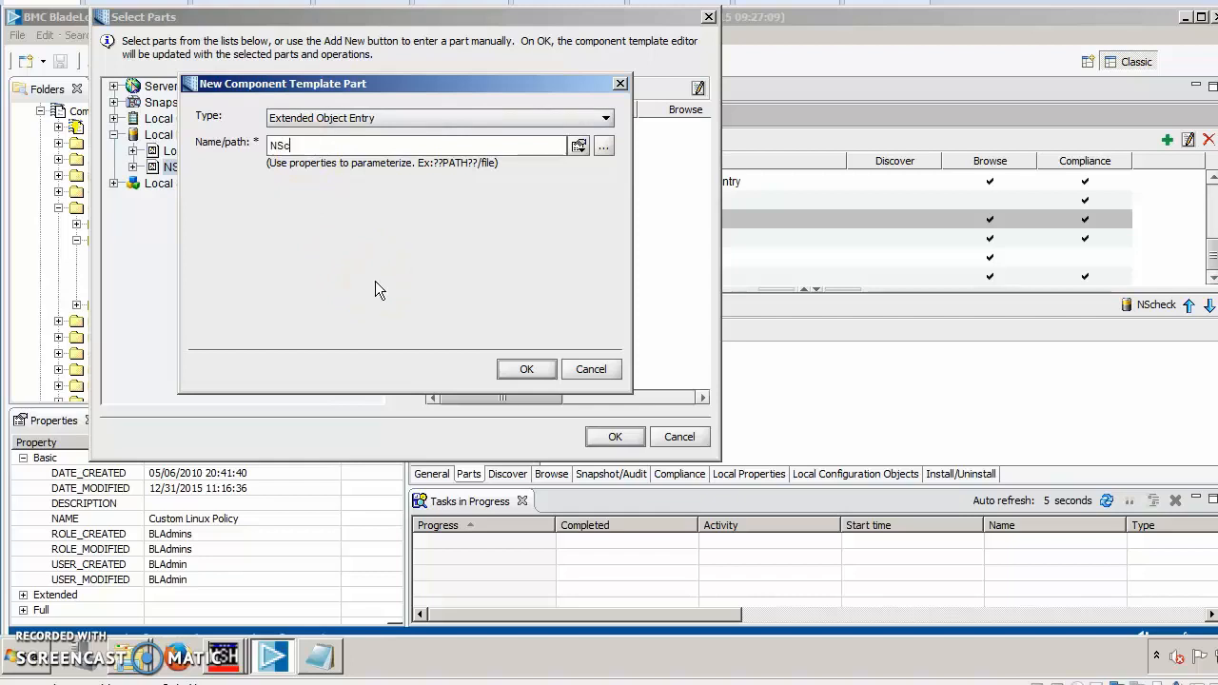
pyautogui.write('heck//Resul')
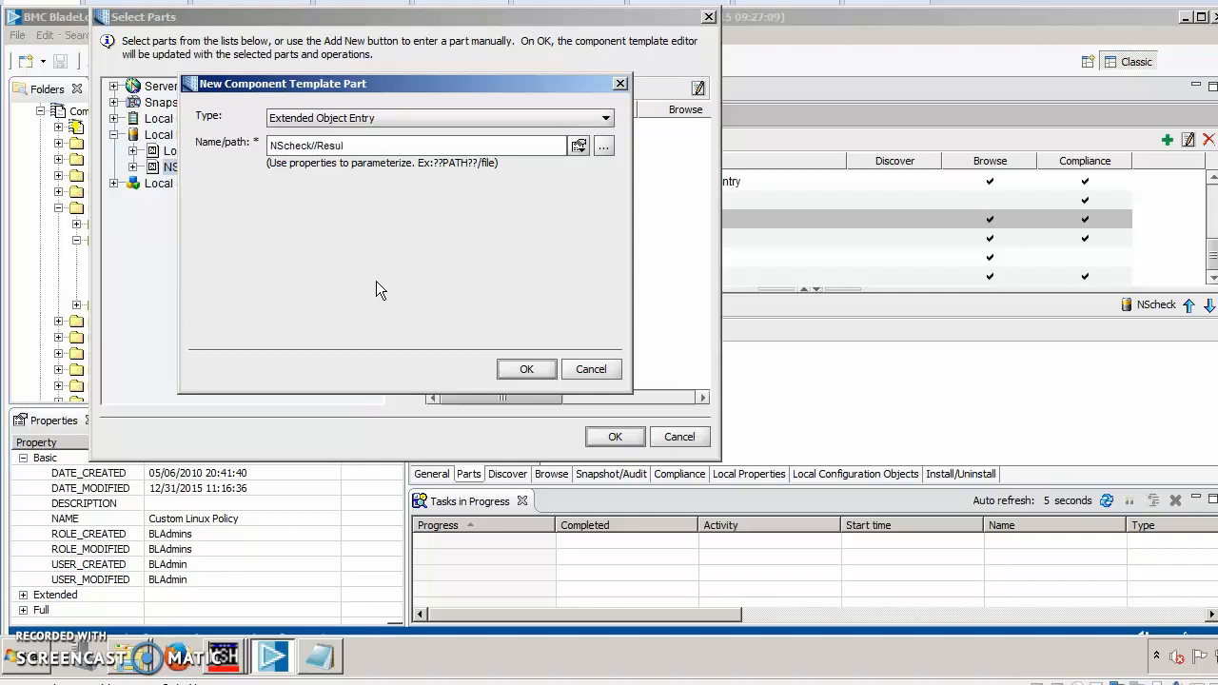
pyautogui.write('t')
pyautogui.click(525, 370)
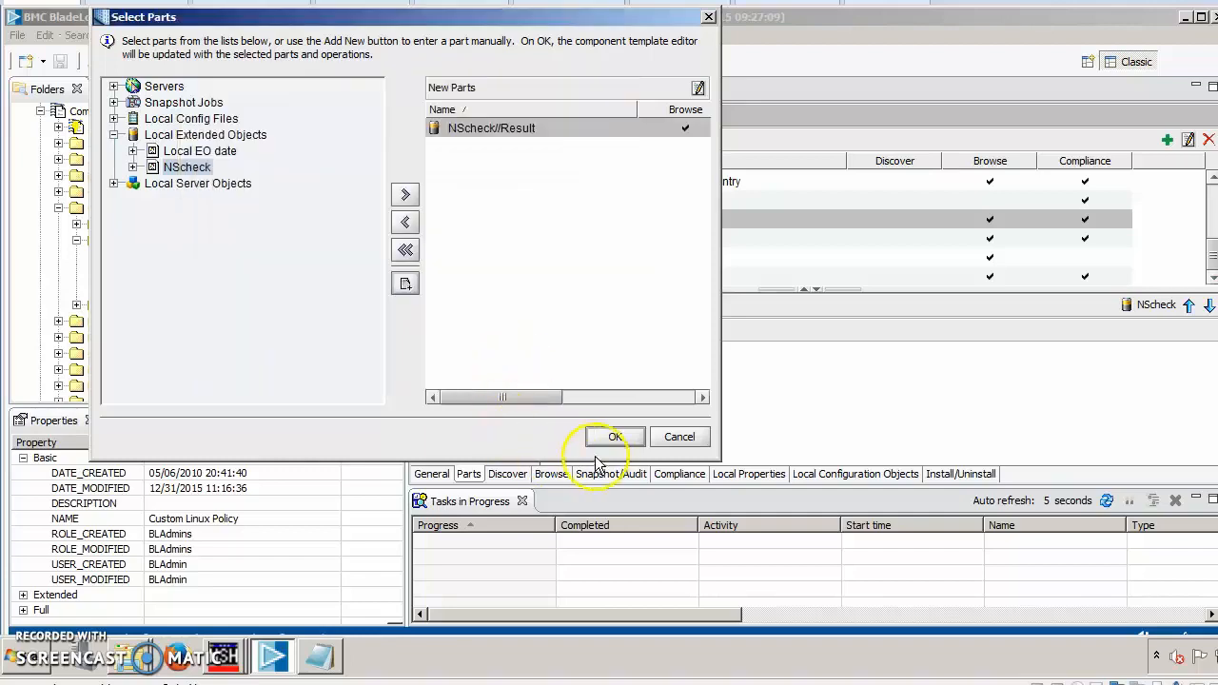
pyautogui.click(615, 439)
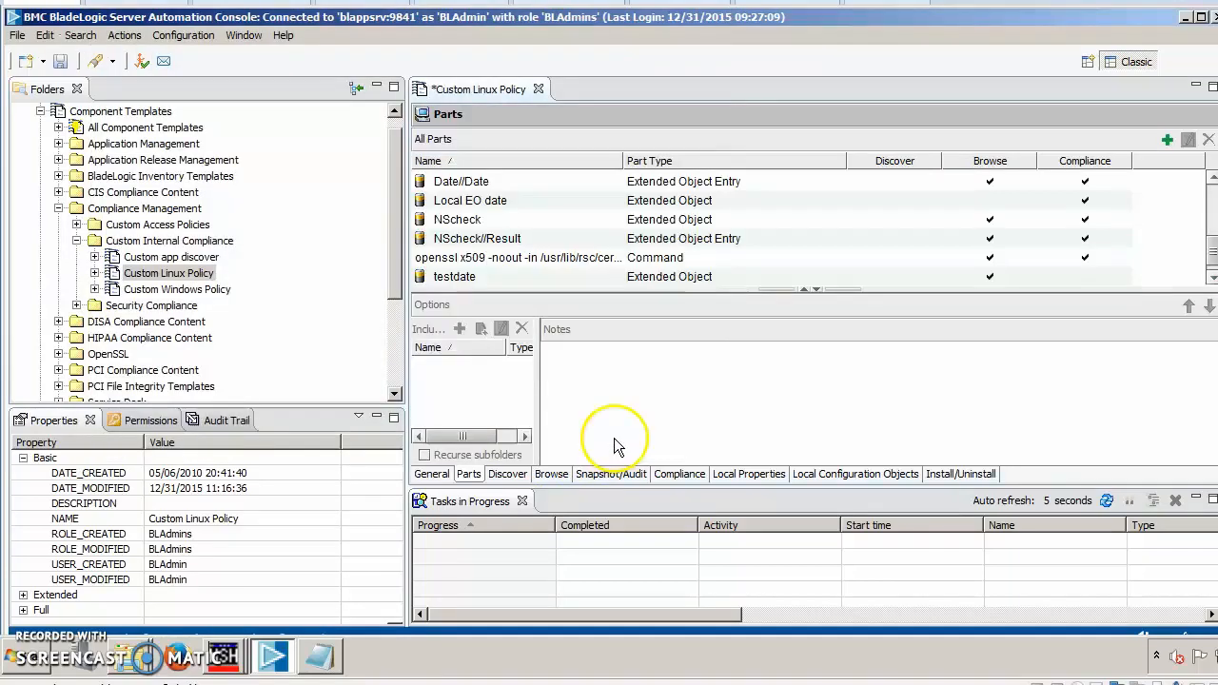
# Step: Create a new compliance rule named "NS check" in the Custom Linux Policy template
pyautogui.click(679, 473)
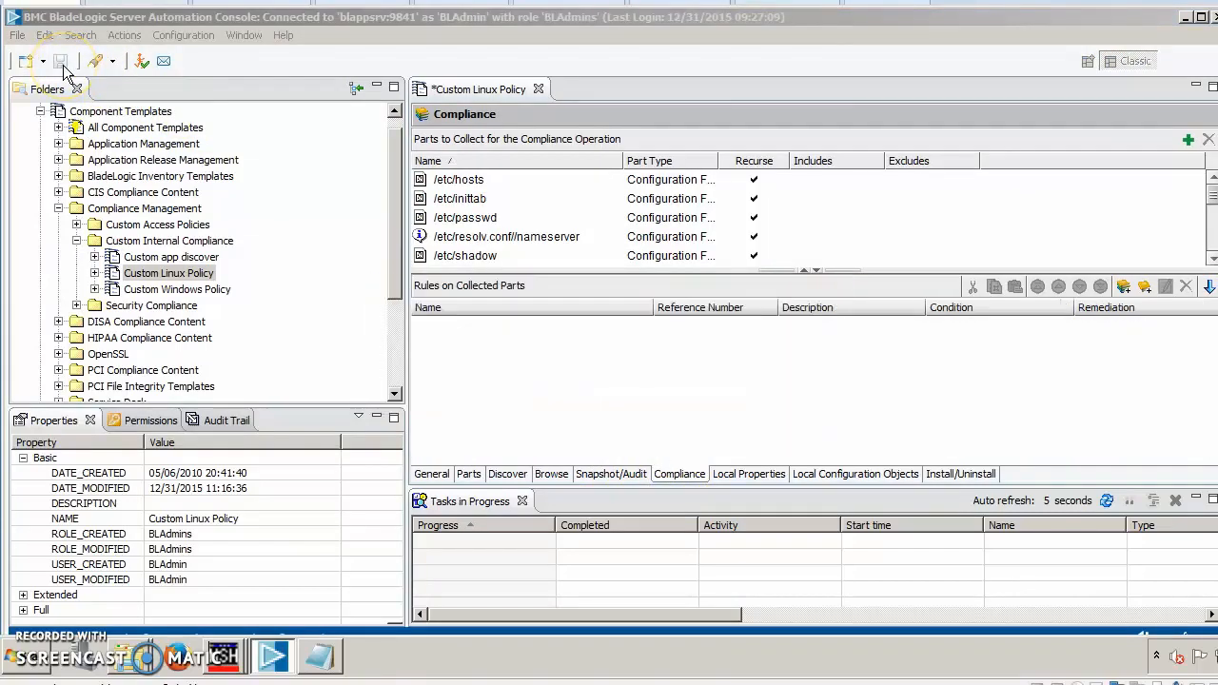
pyautogui.click(1145, 287)
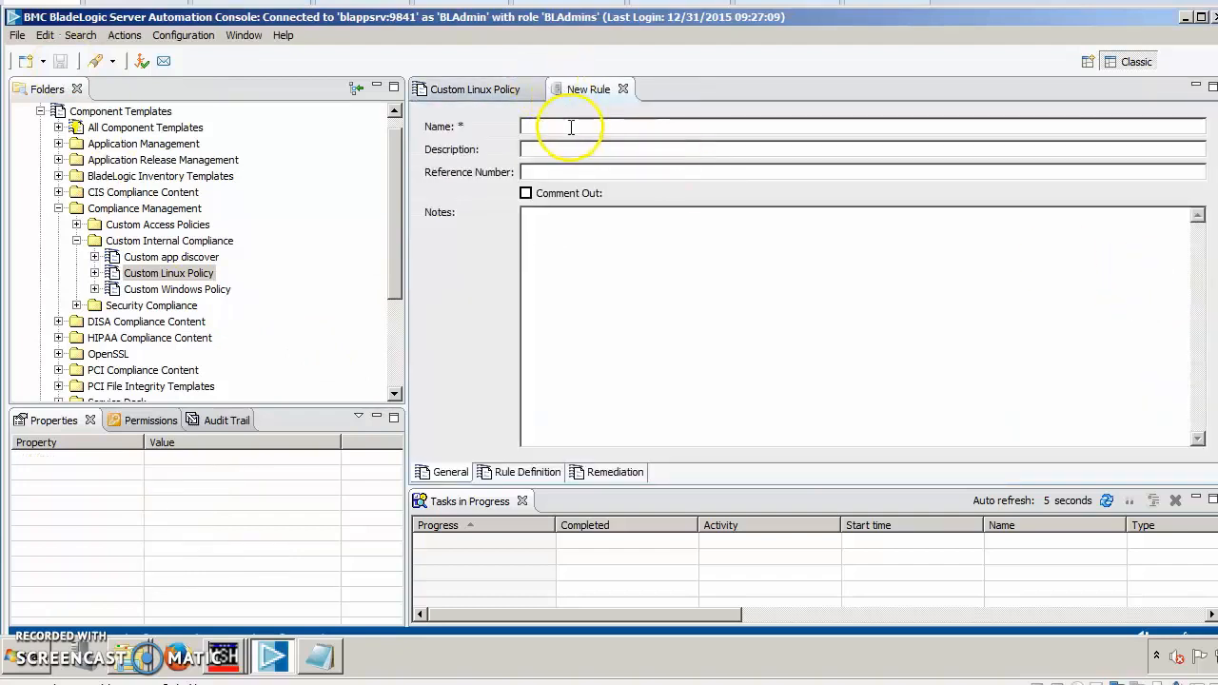
pyautogui.write('NS check')
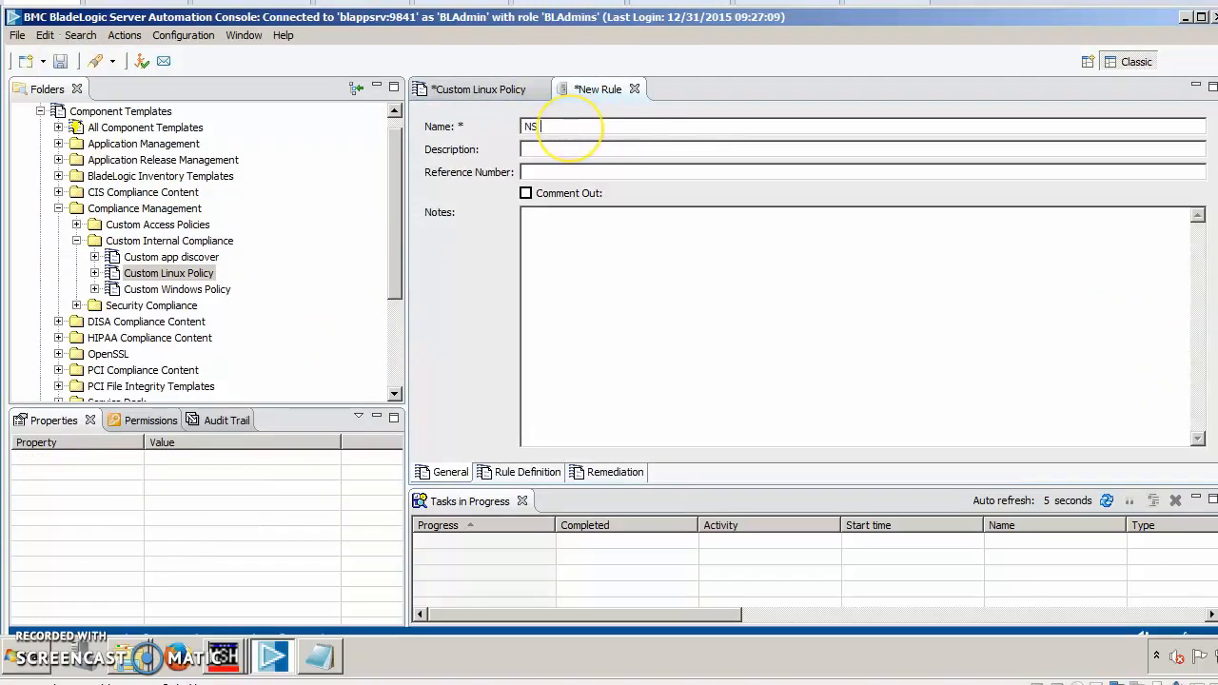
# Step: Define the rule condition as "Value1 as String (All OS)" of Extended Object Entry:NScheck//Result equals "Success" and save the rule
pyautogui.click(525, 472)
pyautogui.click(438, 134)
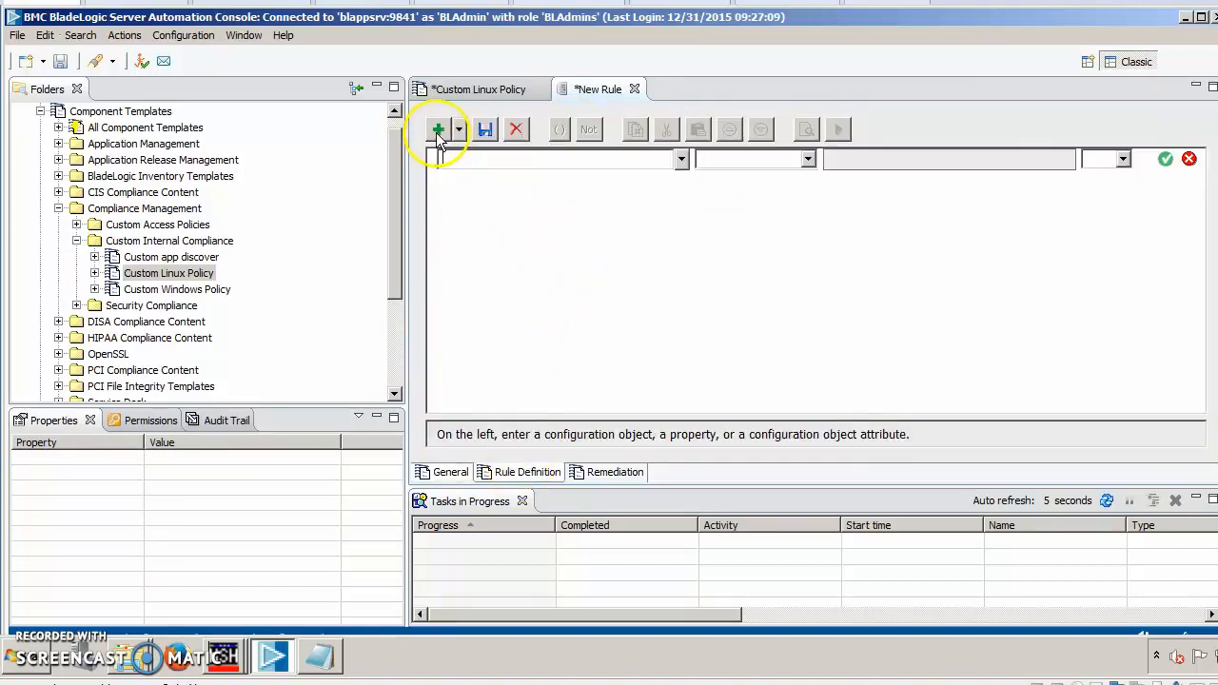
pyautogui.click(680, 160)
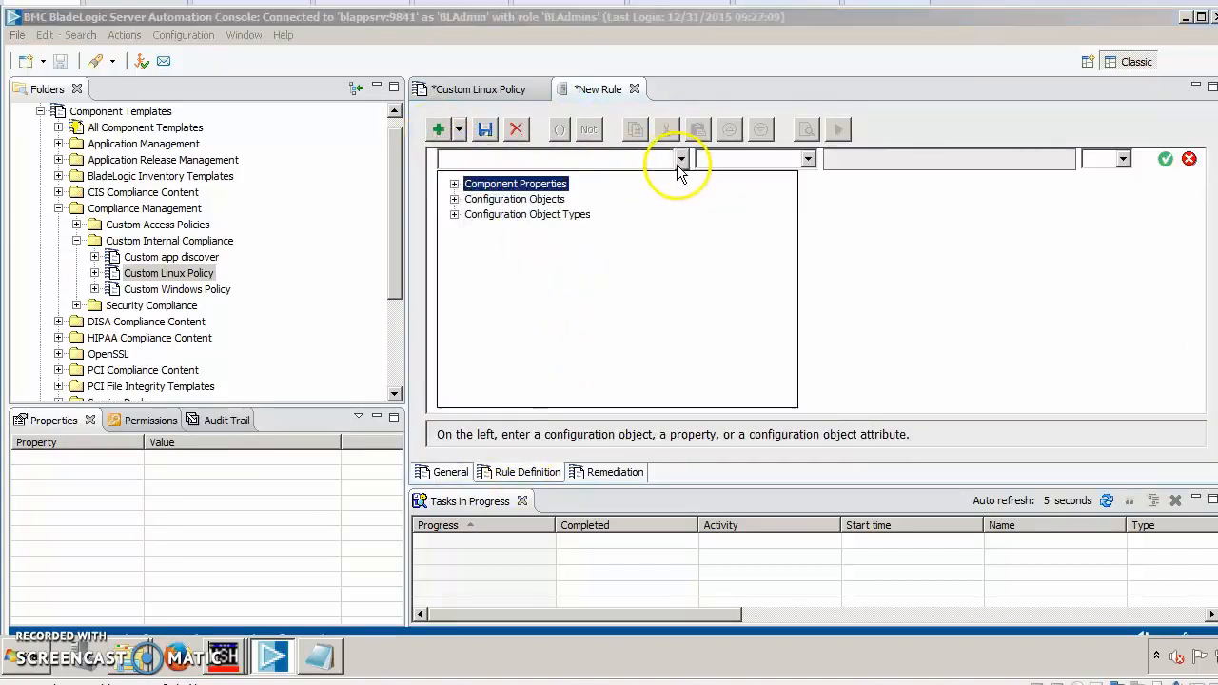
pyautogui.click(454, 199)
pyautogui.moveTo(785, 263); pyautogui.dragTo(789, 288)
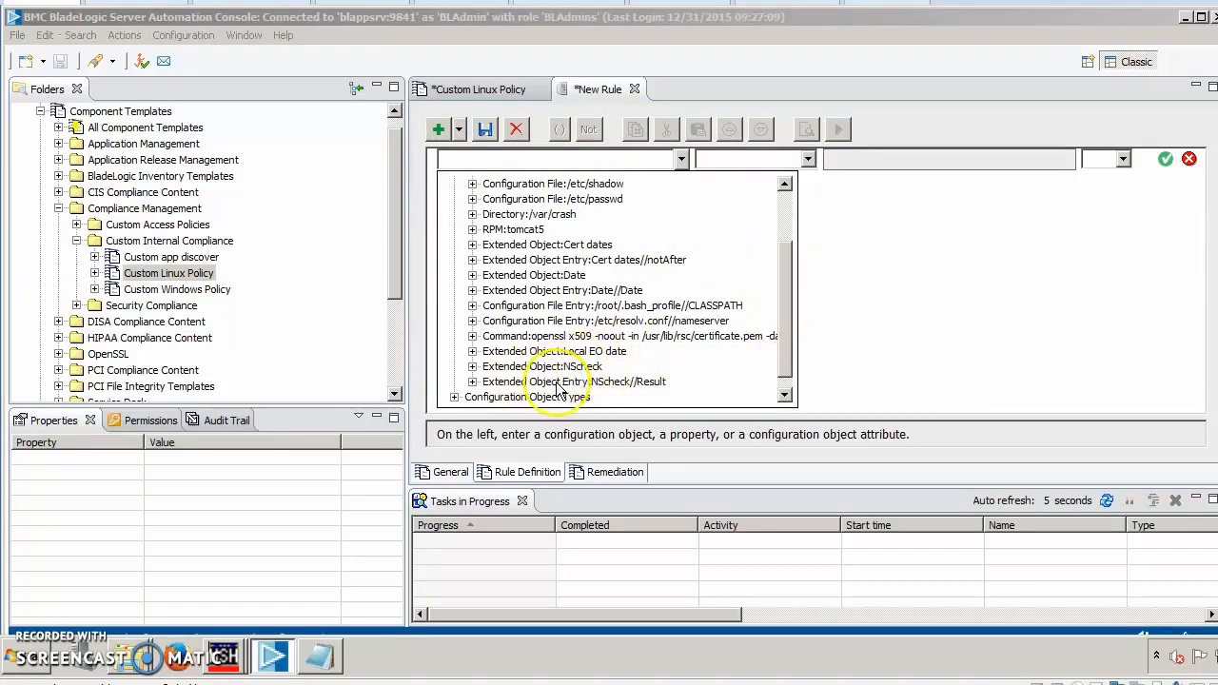
pyautogui.click(472, 381)
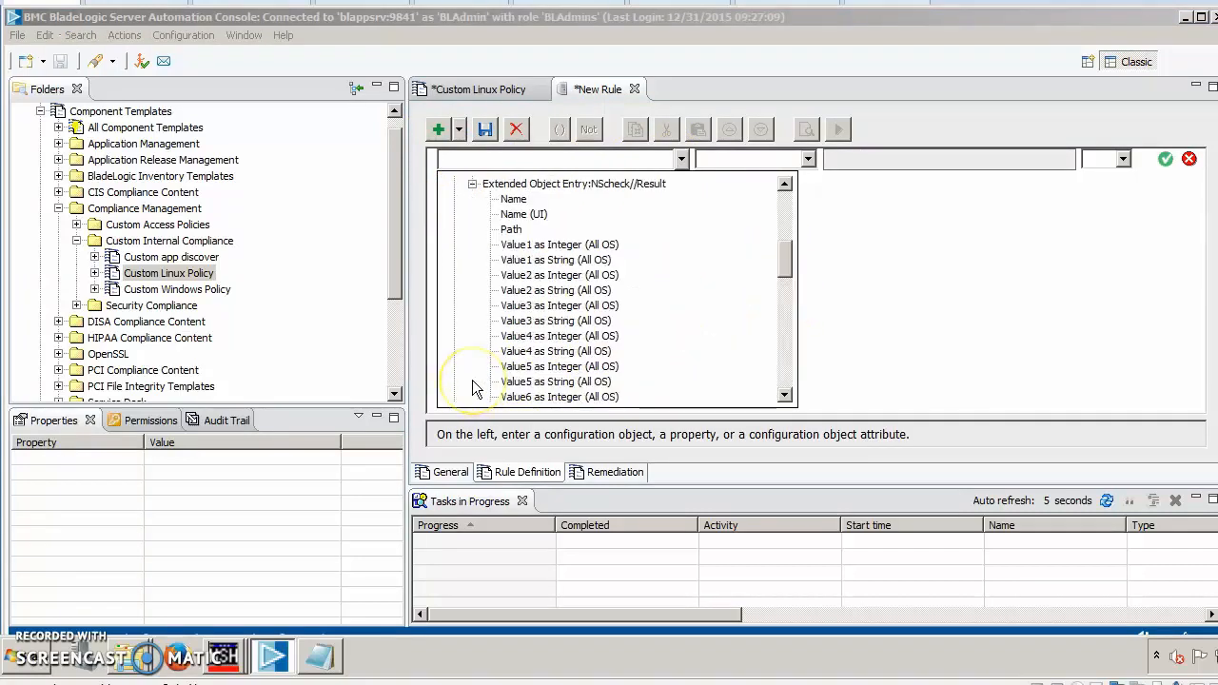
pyautogui.click(531, 274)
pyautogui.click(857, 163)
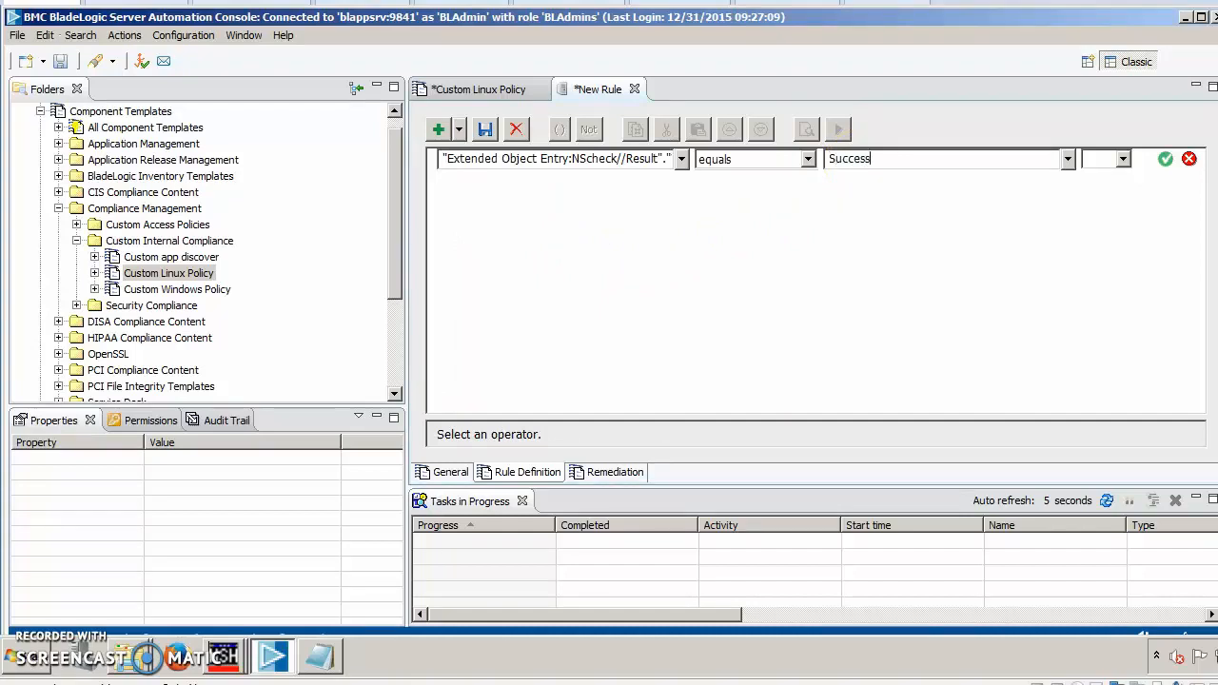
pyautogui.click(1165, 159)
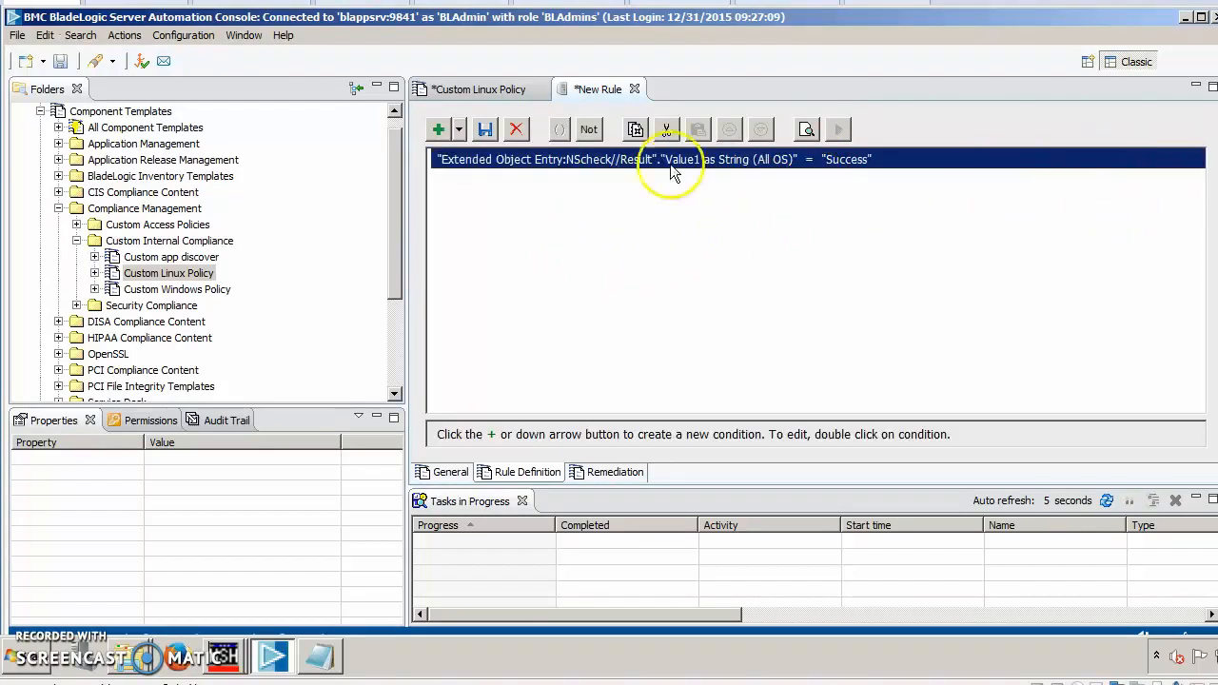
pyautogui.click(482, 129)
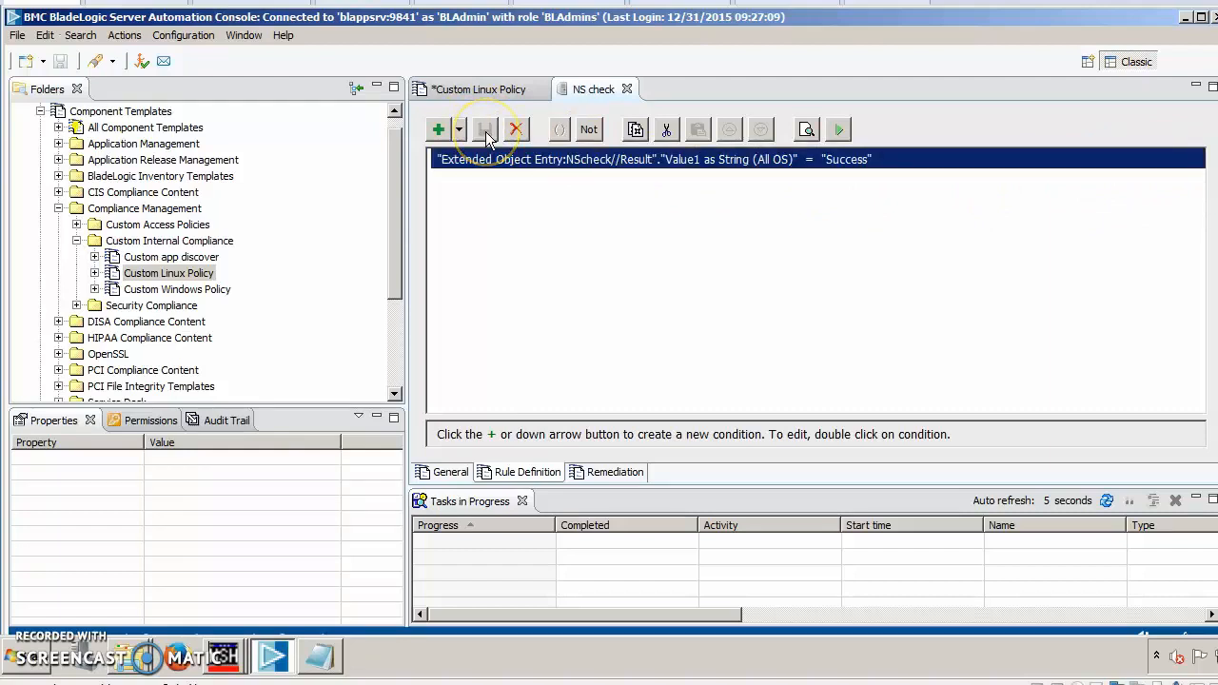
pyautogui.click(490, 162)
# Step: Start a test of the NS check rule and add the server BL-RHWWW from All Servers as its target
pyautogui.click(840, 128)
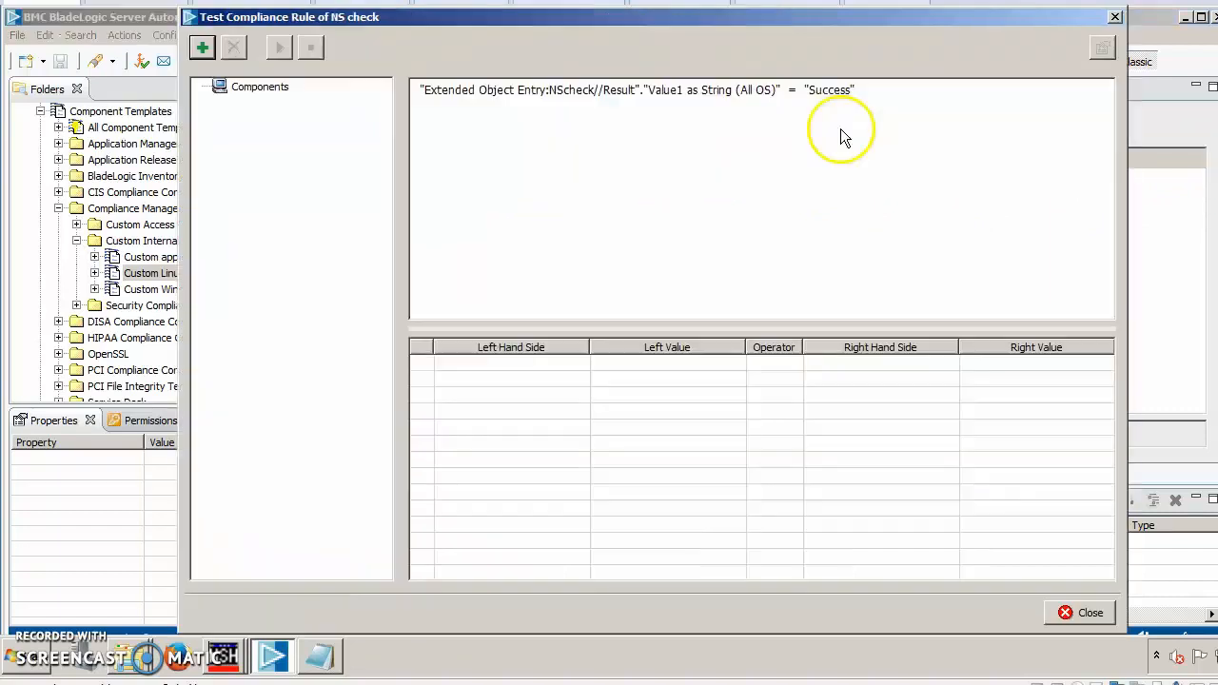
pyautogui.click(203, 48)
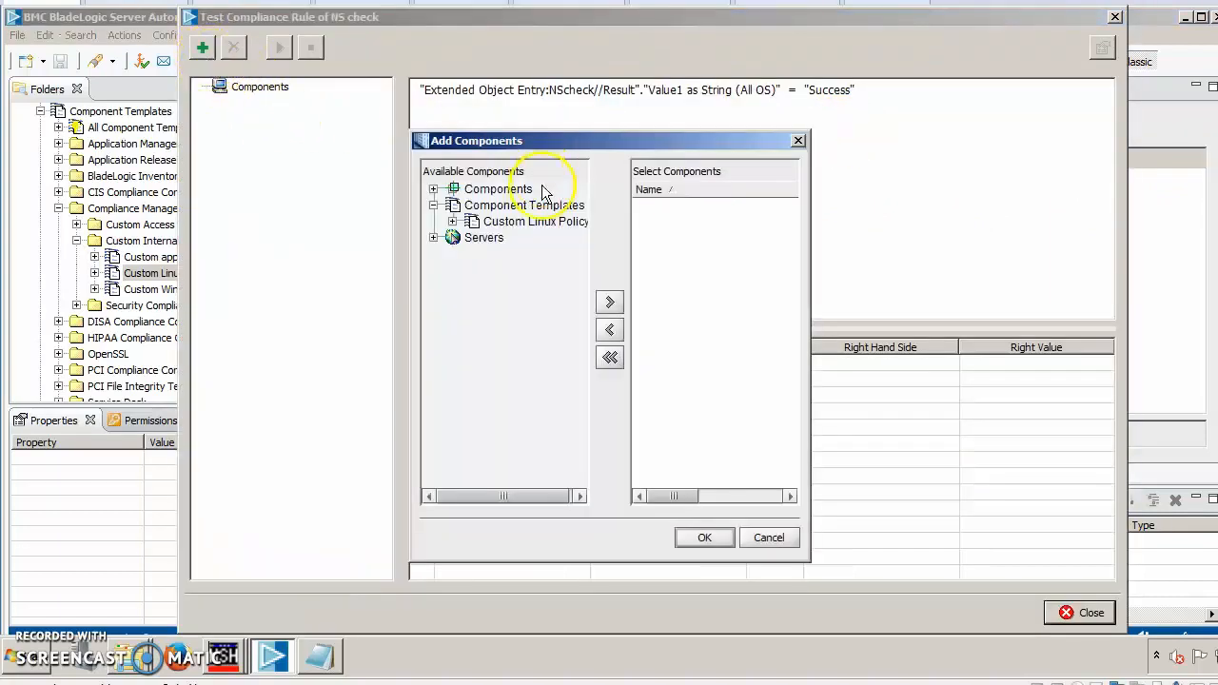
pyautogui.click(433, 237)
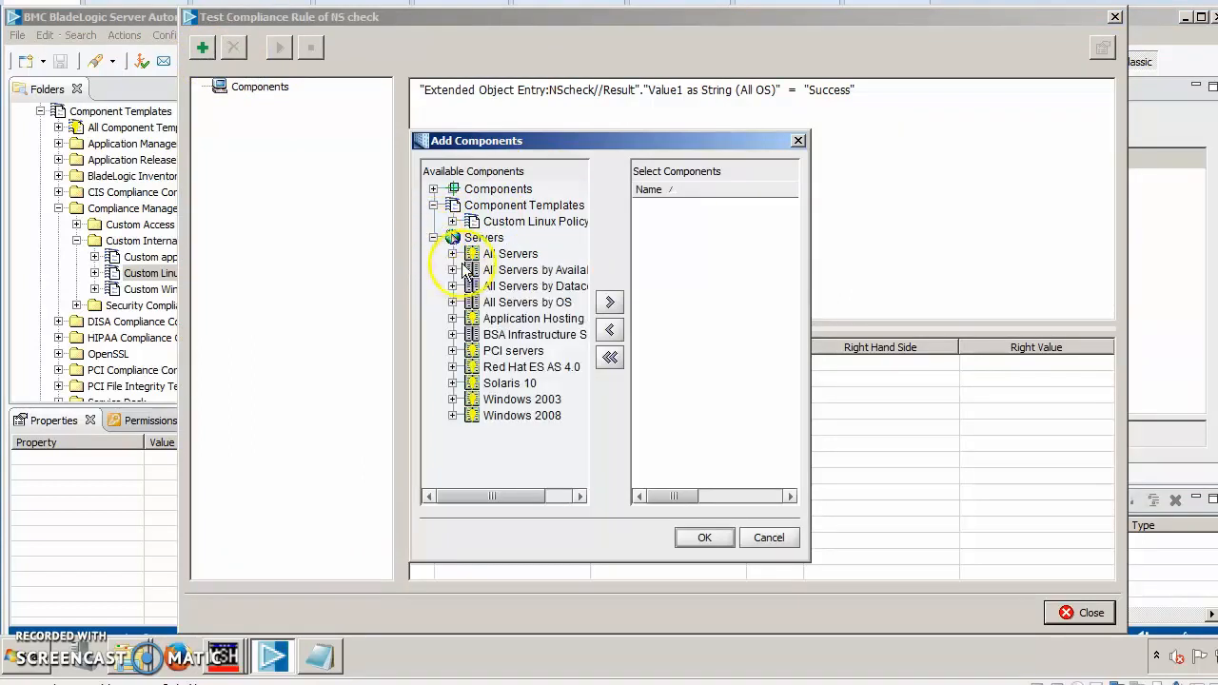
pyautogui.doubleClick(510, 253)
pyautogui.click(536, 302)
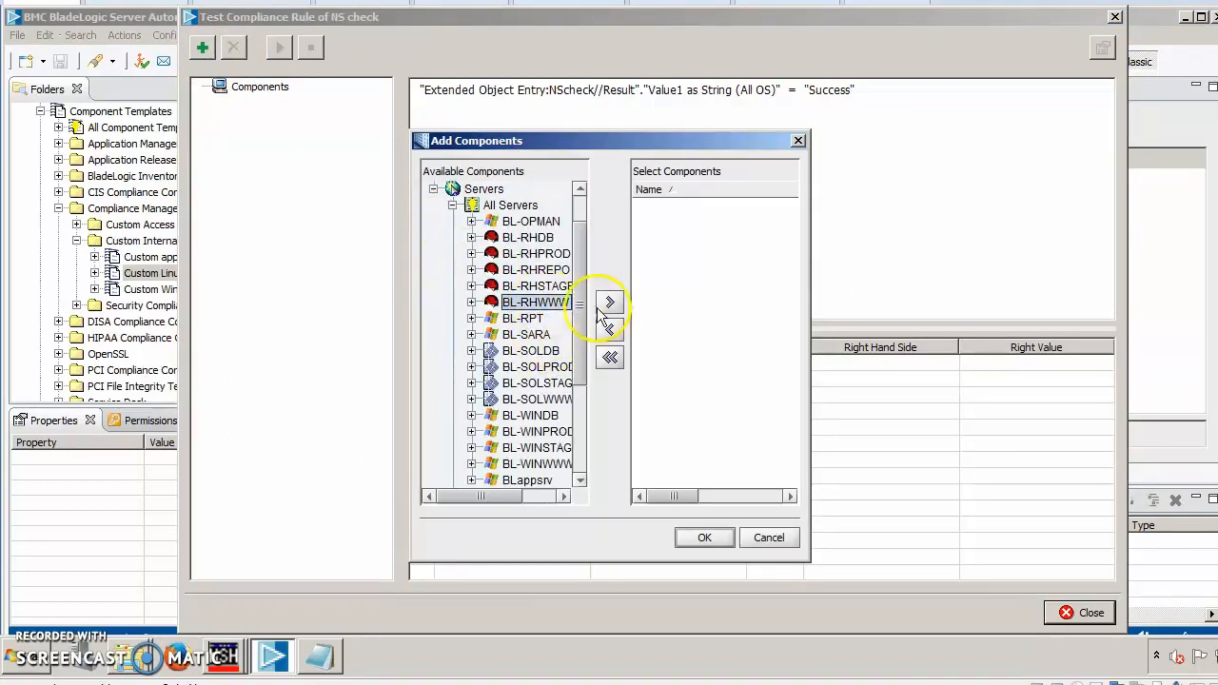
pyautogui.click(610, 302)
pyautogui.click(705, 537)
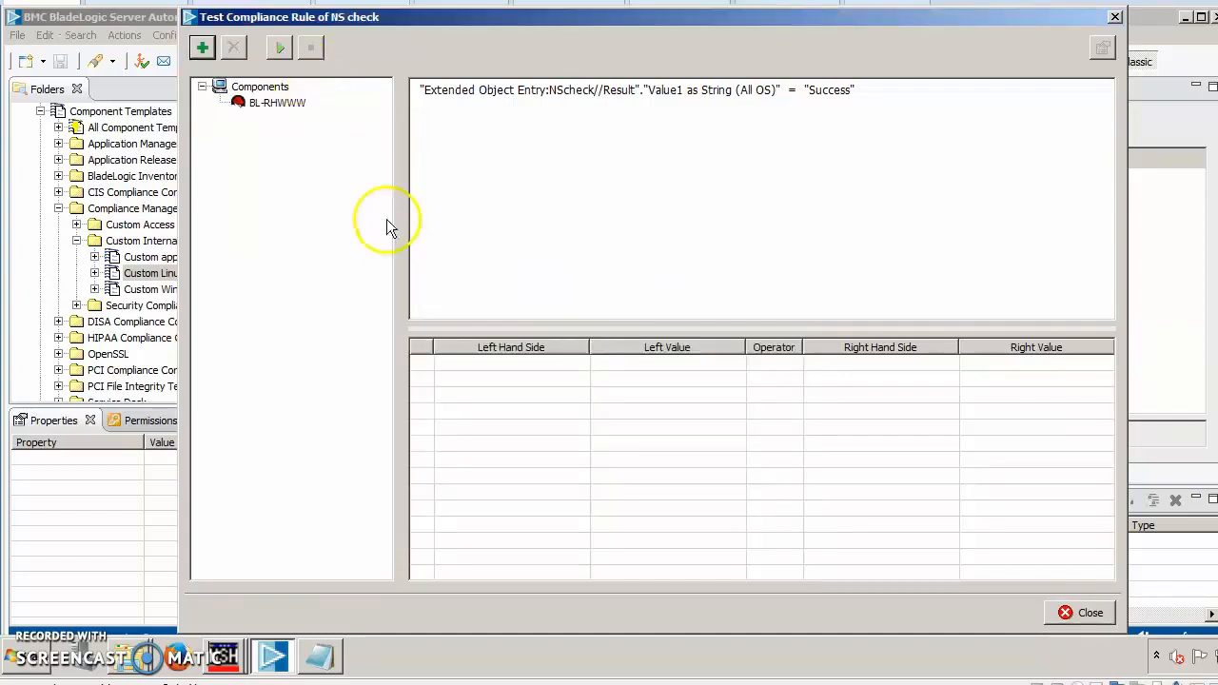
# Step: Run the rule test on BL-RHWWW and examine the Custom Linux Policy component's result and the condition's left and right values
pyautogui.click(281, 49)
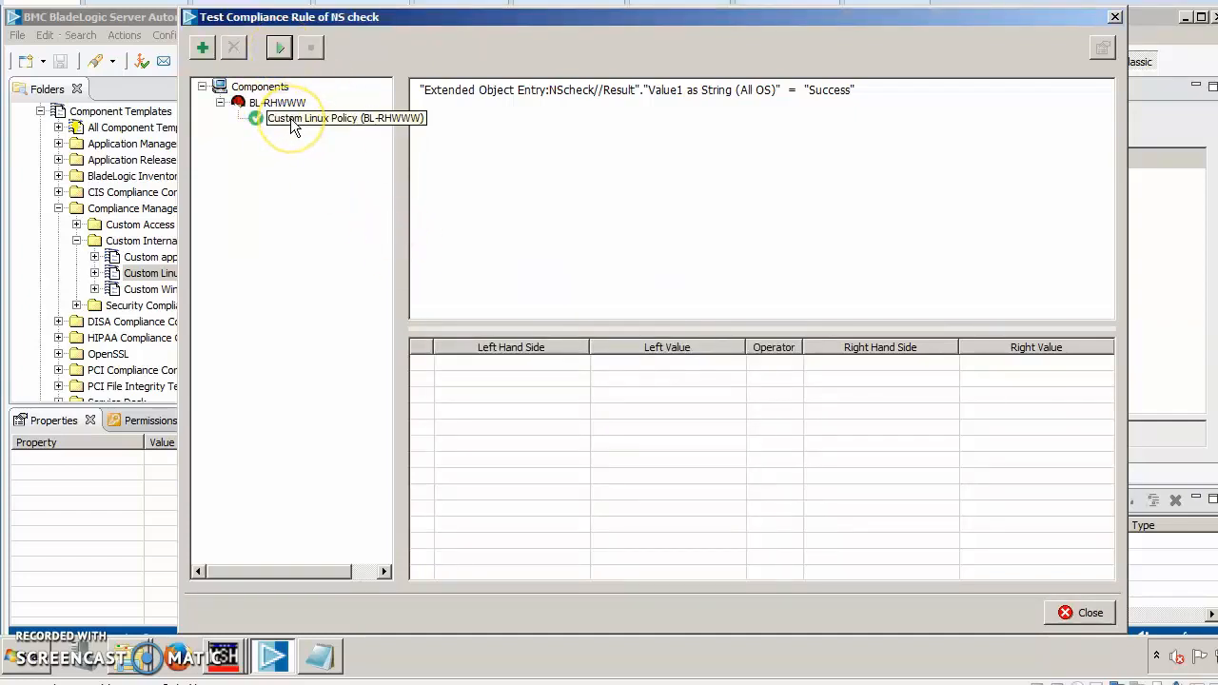
pyautogui.click(291, 120)
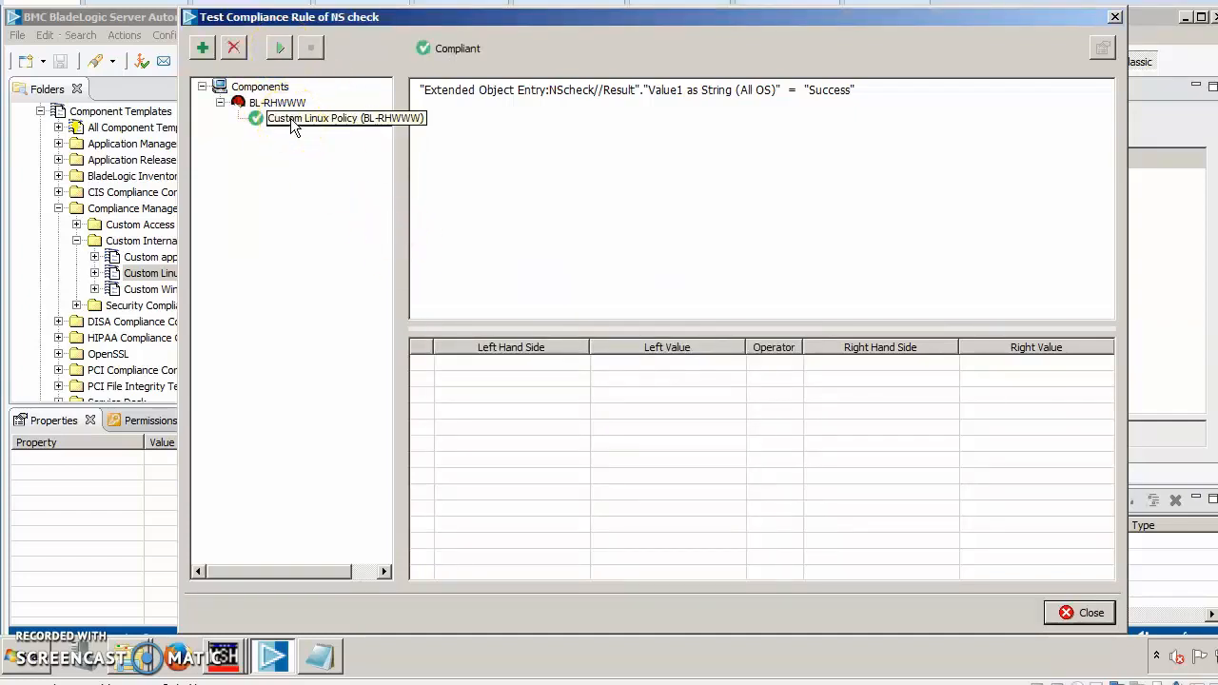
pyautogui.click(503, 92)
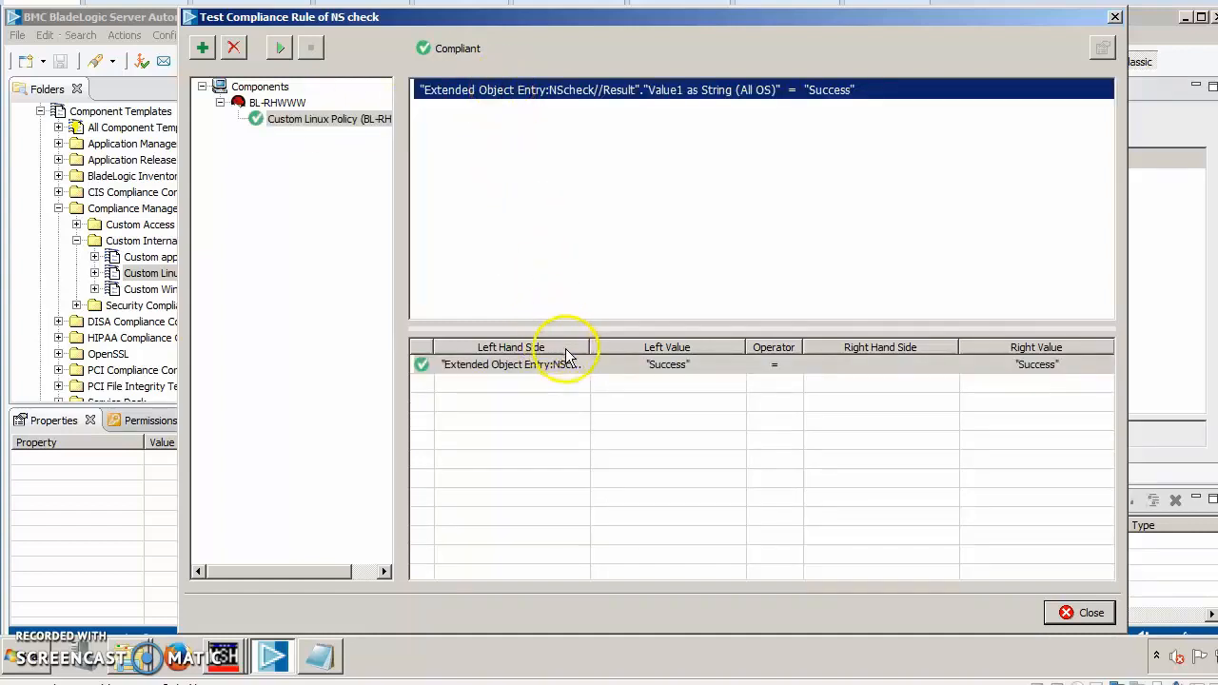
pyautogui.moveTo(590, 347); pyautogui.dragTo(603, 348)
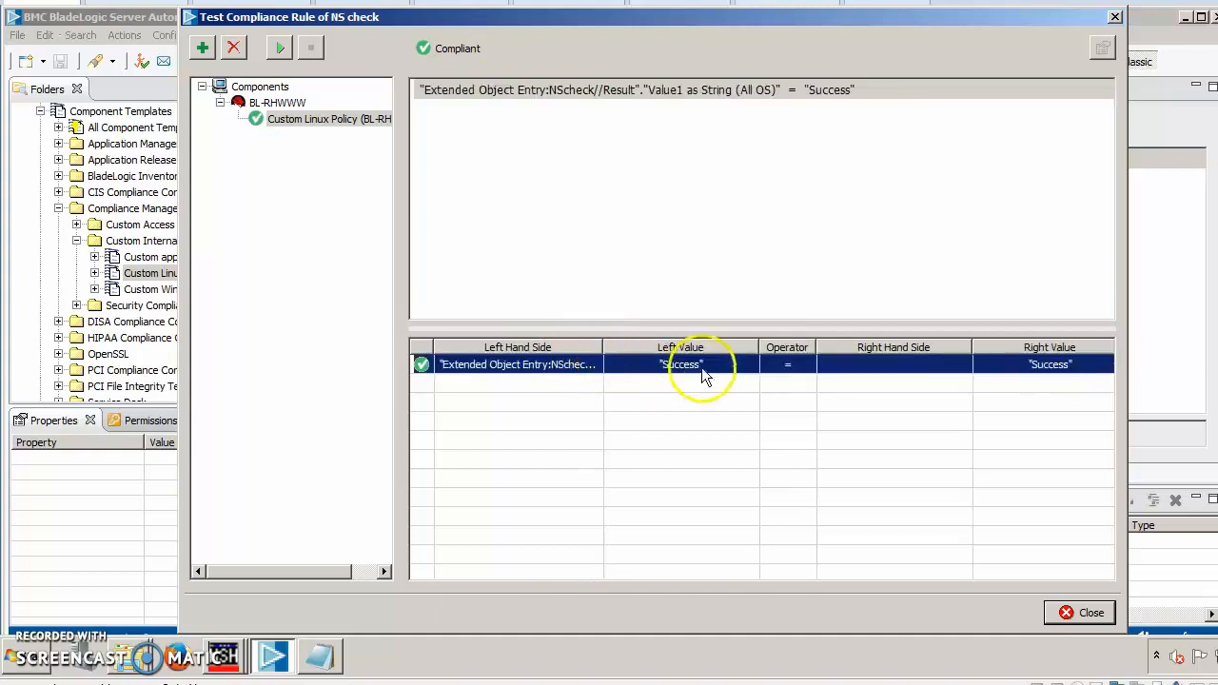